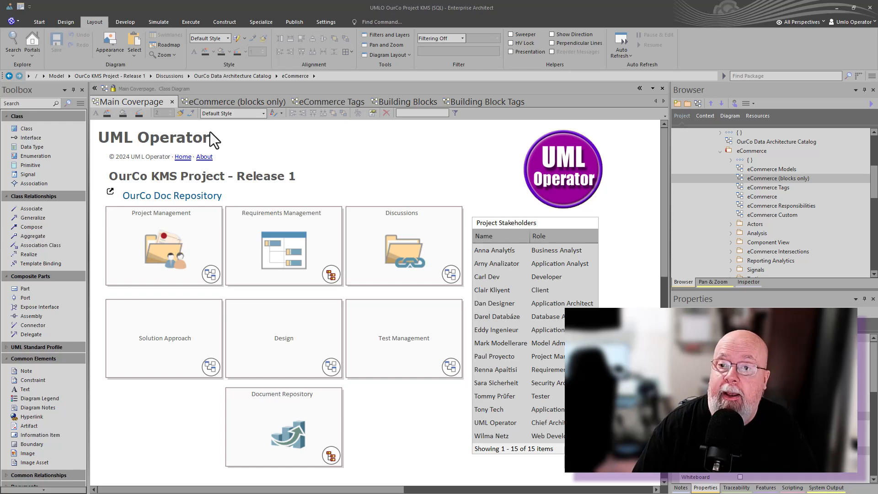
Inspect the tagged values of the eCommerce Site class in the eCommerce (blocks only) diagram, then close its properties without changes.
{"action": "left_click", "coordinate": [219, 102]}
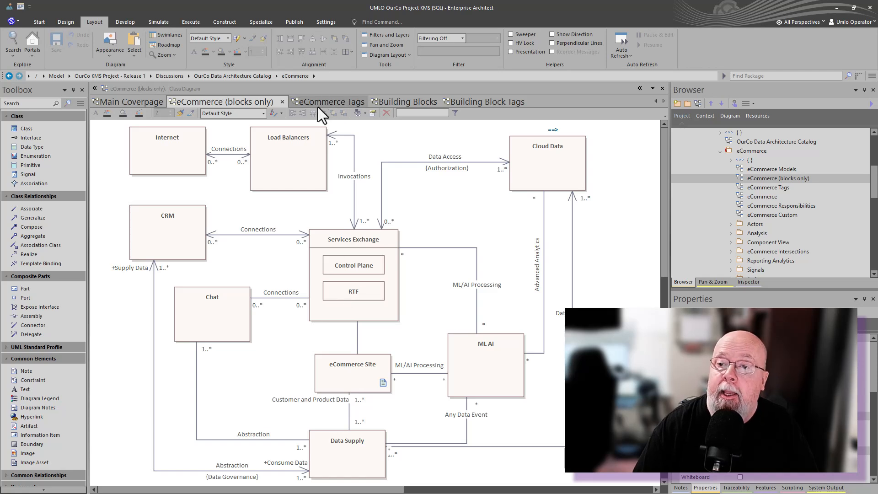
{"action": "double_click", "coordinate": [353, 379]}
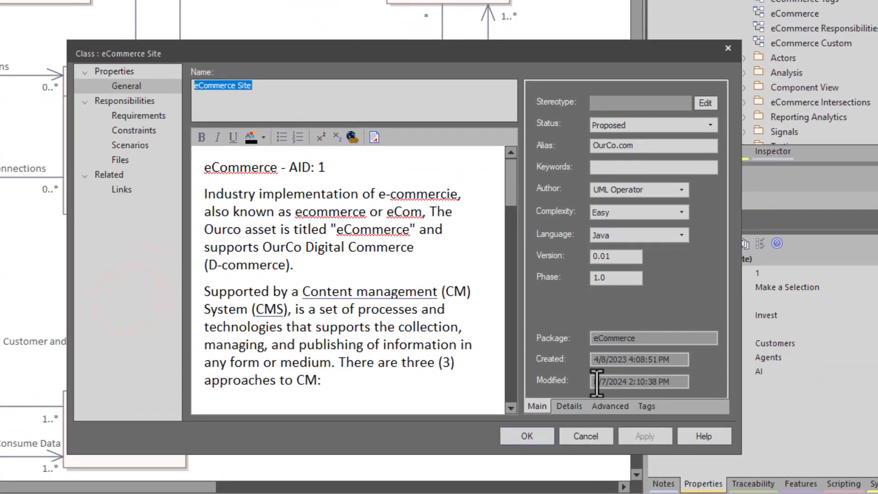
{"action": "left_click", "coordinate": [647, 406]}
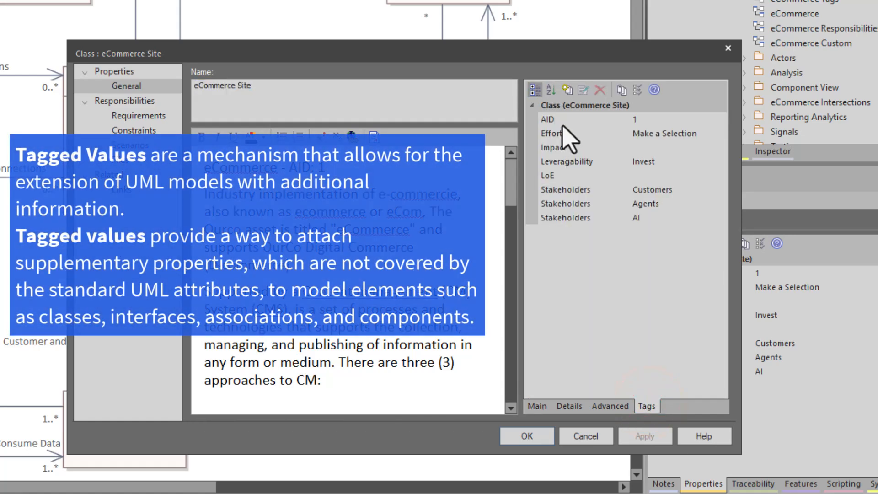
{"action": "left_click", "coordinate": [564, 121]}
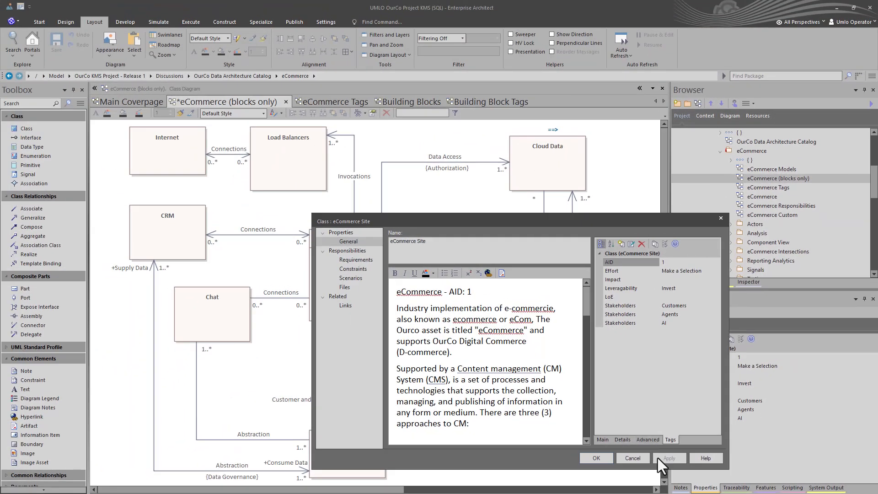
{"action": "left_click", "coordinate": [633, 457]}
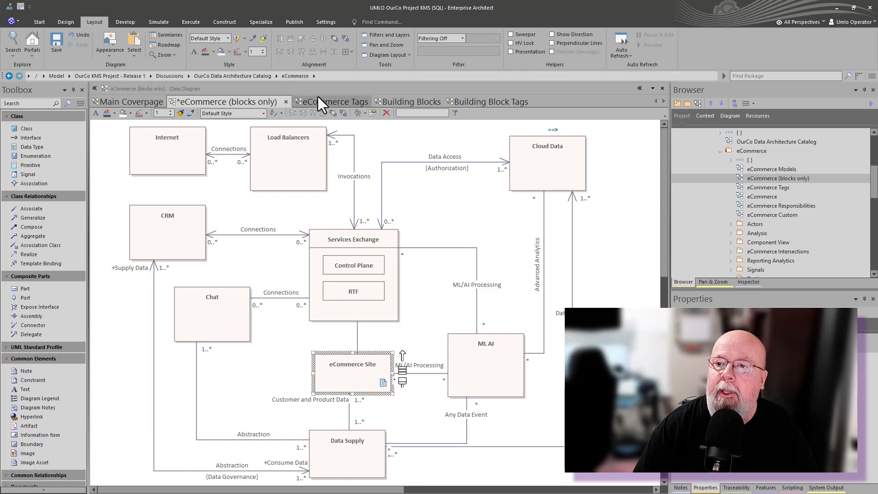
Compare the eCommerce Tags, Building Blocks and Building Block Tags diagrams, looking closely at the tags of the Control Plane block.
{"action": "left_click", "coordinate": [326, 105]}
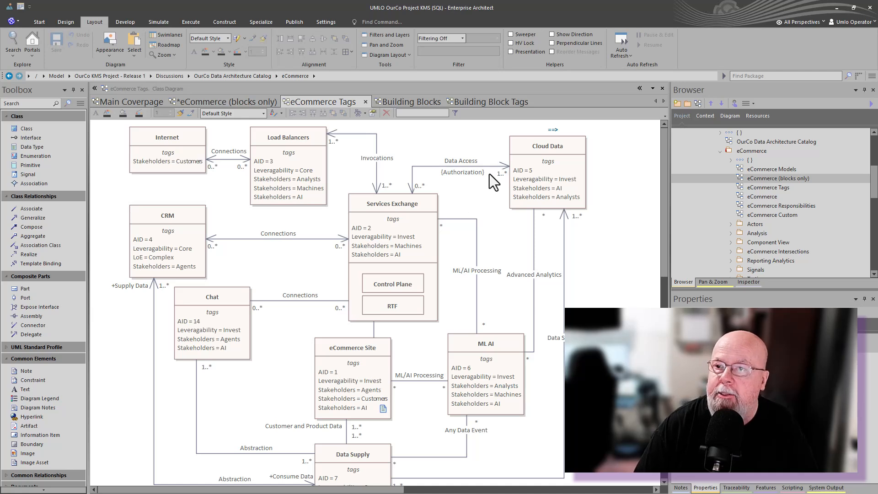
{"action": "left_click", "coordinate": [410, 103]}
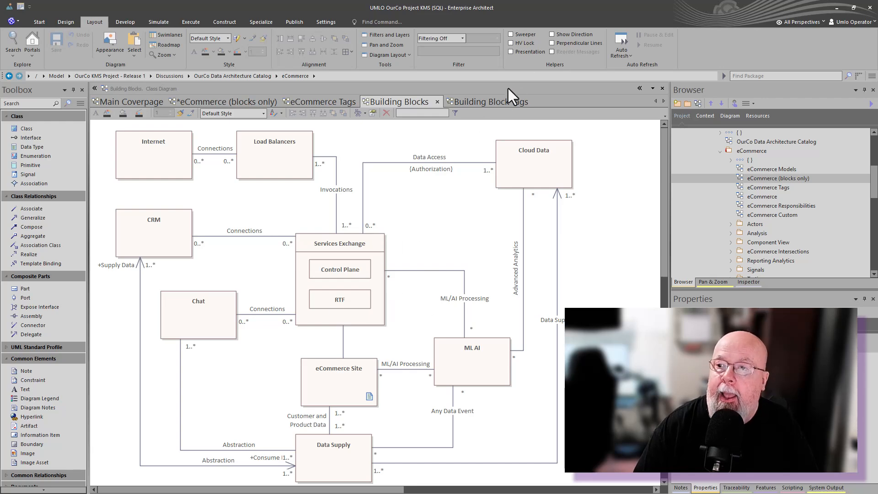
{"action": "left_click", "coordinate": [489, 102]}
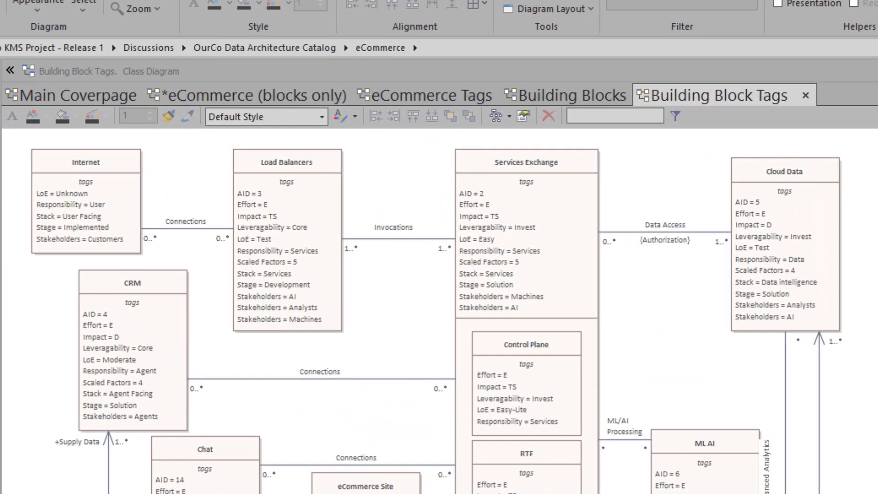
{"action": "scroll", "coordinate": [535, 473], "scroll_direction": "up", "scroll_amount": 7}
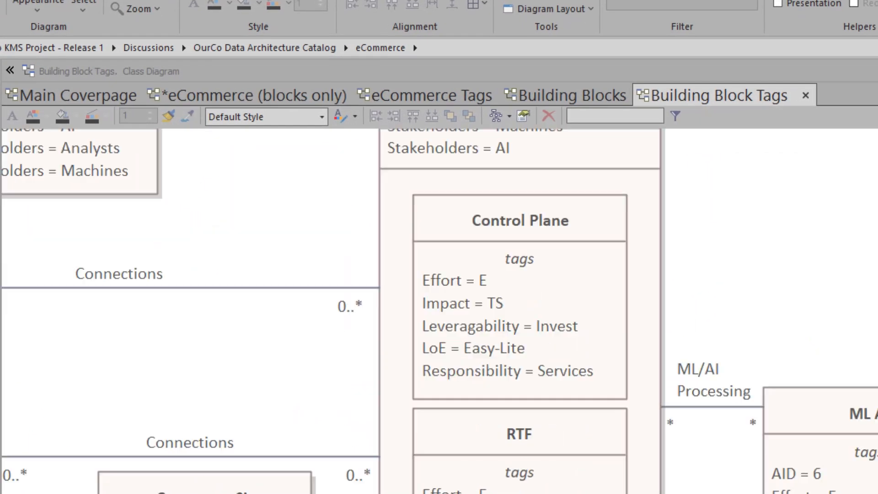
{"action": "scroll", "coordinate": [755, 401], "scroll_direction": "up", "scroll_amount": 8}
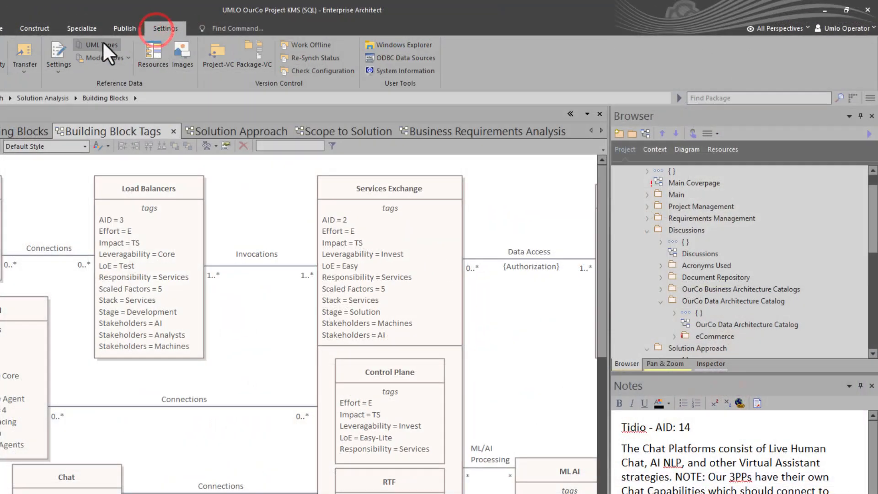
Open the project's UML Types reference data and browse its type definitions.
{"action": "left_click", "coordinate": [102, 44]}
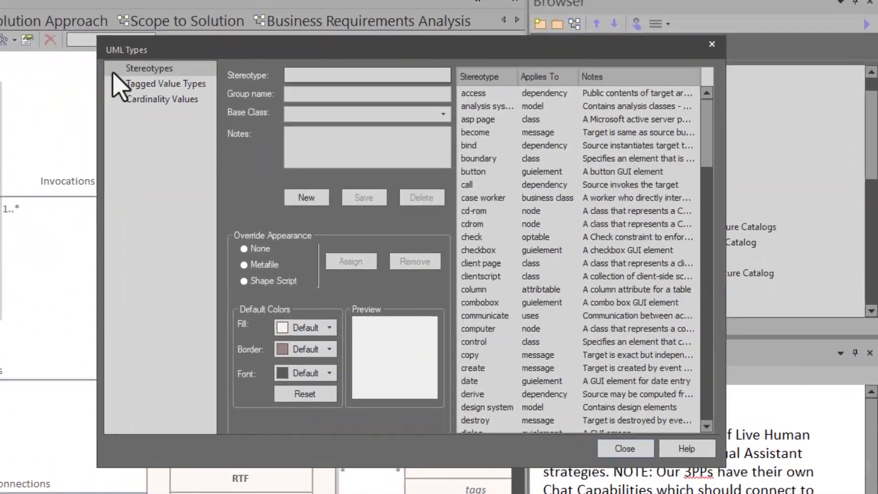
{"action": "left_click", "coordinate": [321, 179]}
{"action": "scroll", "coordinate": [423, 347], "scroll_direction": "down", "scroll_amount": 2}
{"action": "scroll", "coordinate": [415, 343], "scroll_direction": "up", "scroll_amount": 1}
{"action": "left_click", "coordinate": [263, 319]}
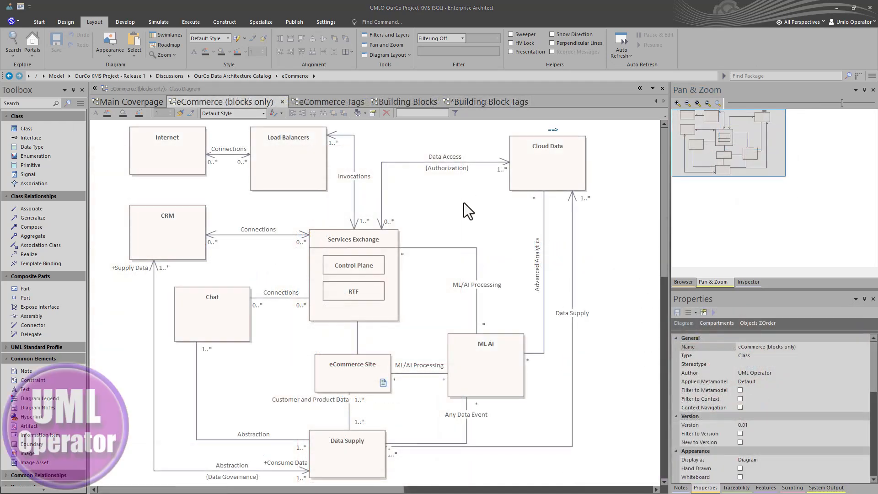
{"action": "left_click", "coordinate": [463, 200]}
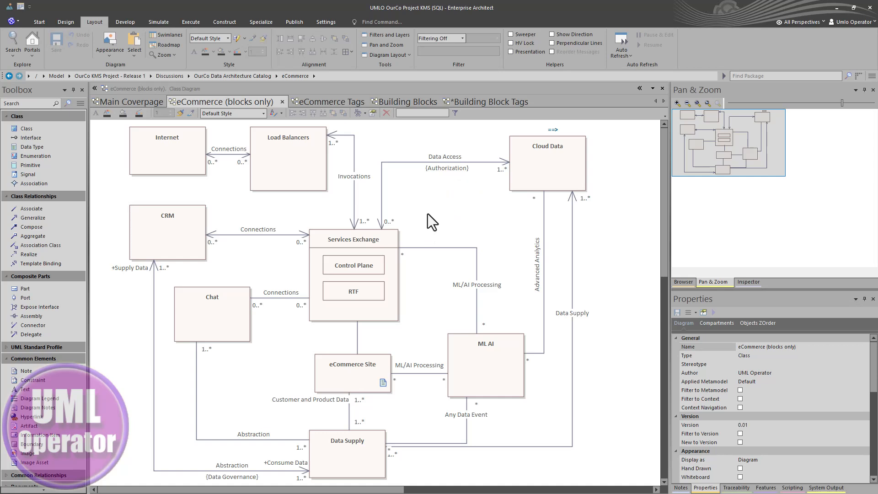
{"action": "key", "text": "F8"}
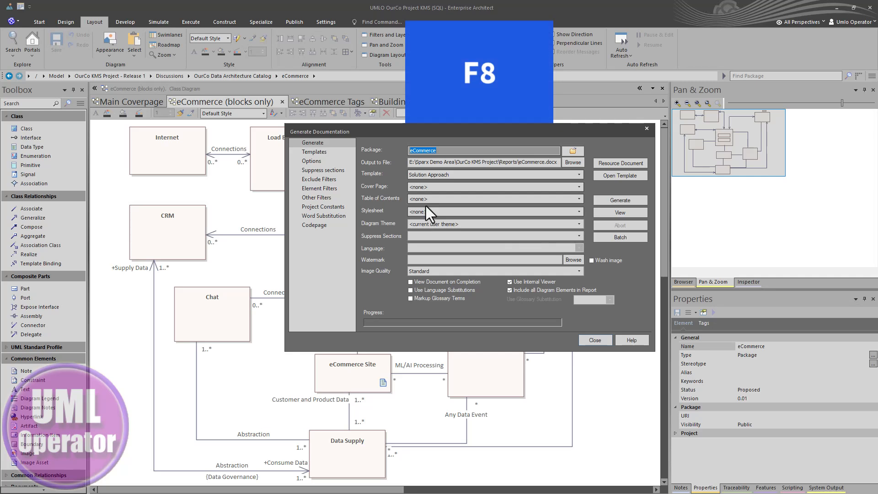
{"action": "left_click", "coordinate": [422, 151]}
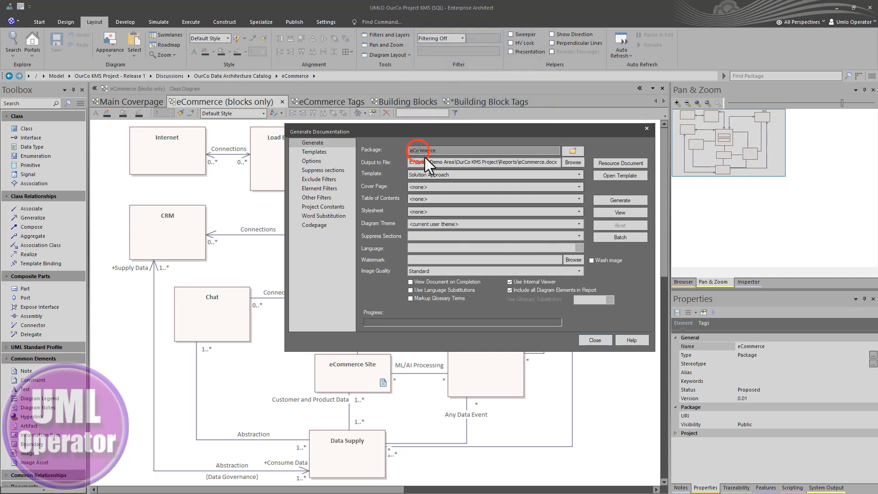
{"action": "left_click", "coordinate": [595, 340]}
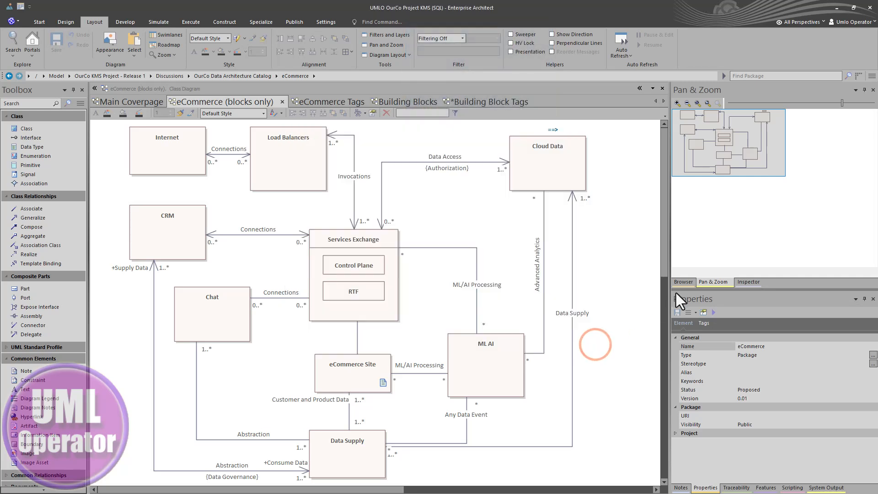
Open Generate Documentation for the eCommerce package from the project Browser, keeping the Solution Approach template.
{"action": "left_click", "coordinate": [683, 282]}
{"action": "left_click", "coordinate": [741, 151]}
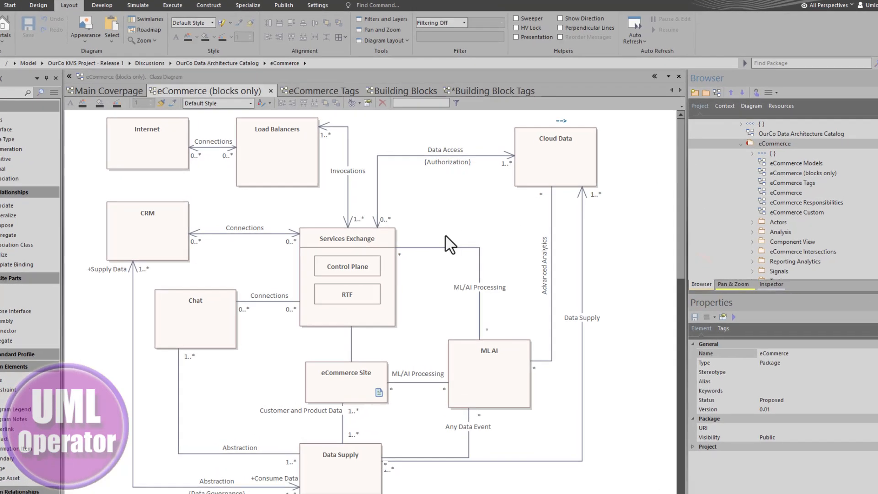
{"action": "key", "text": "F8"}
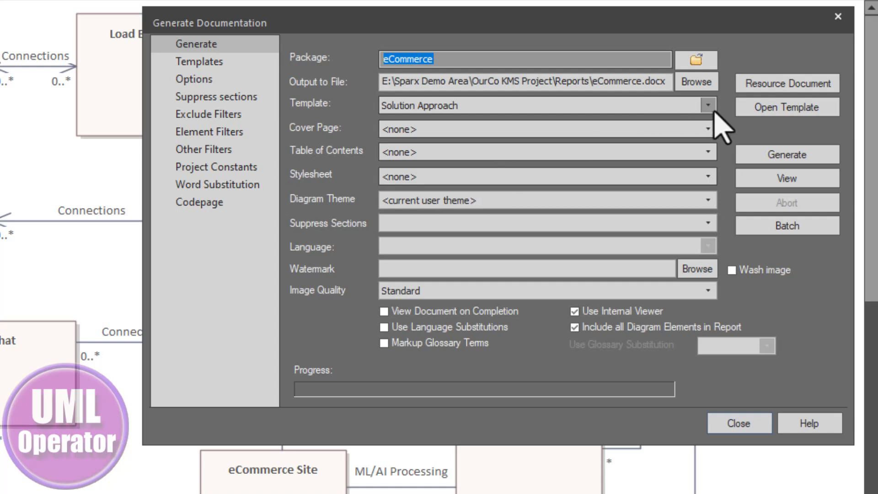
{"action": "left_click", "coordinate": [480, 105]}
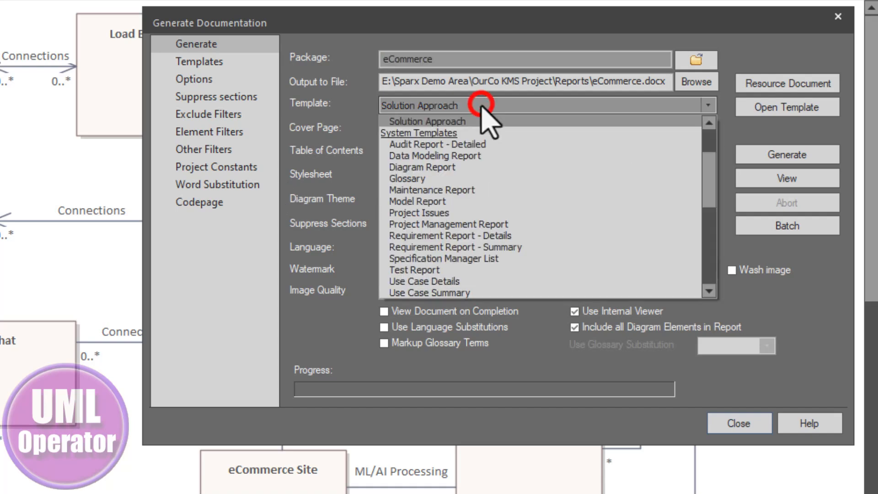
{"action": "left_click", "coordinate": [480, 106]}
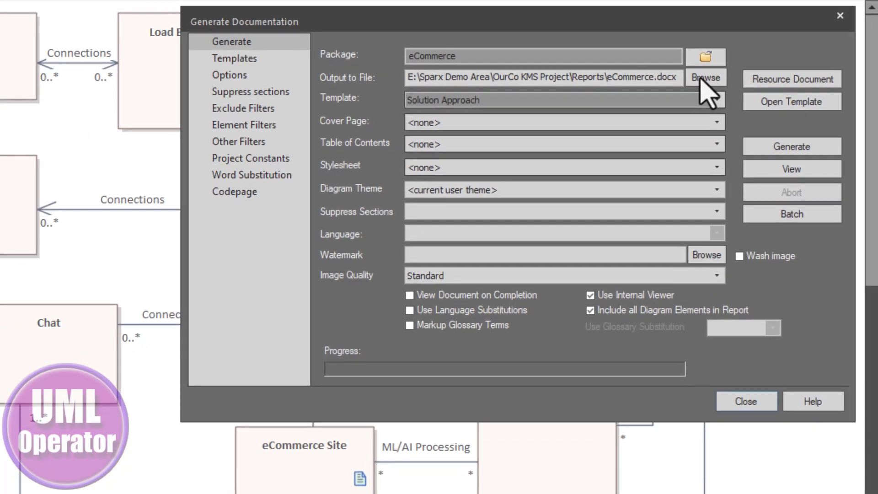
Set the report's output file to eCommerce.docx in the project's Reports folder.
{"action": "left_click", "coordinate": [693, 83]}
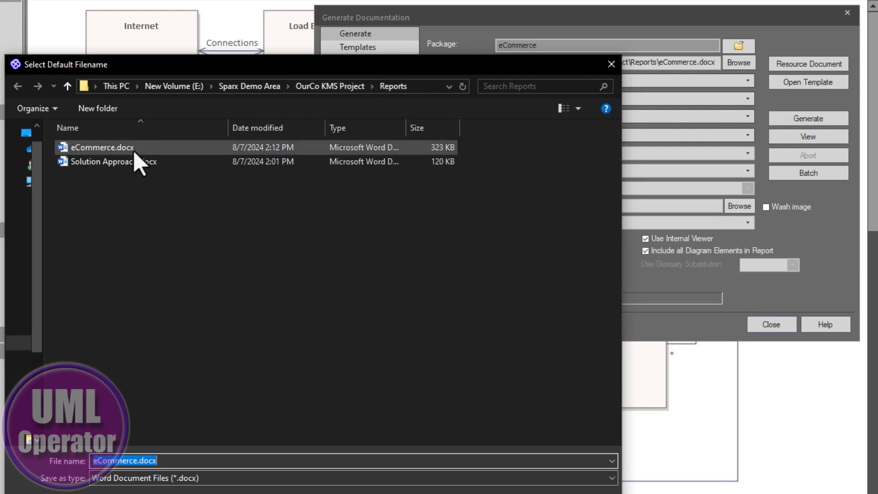
{"action": "left_click", "coordinate": [121, 159]}
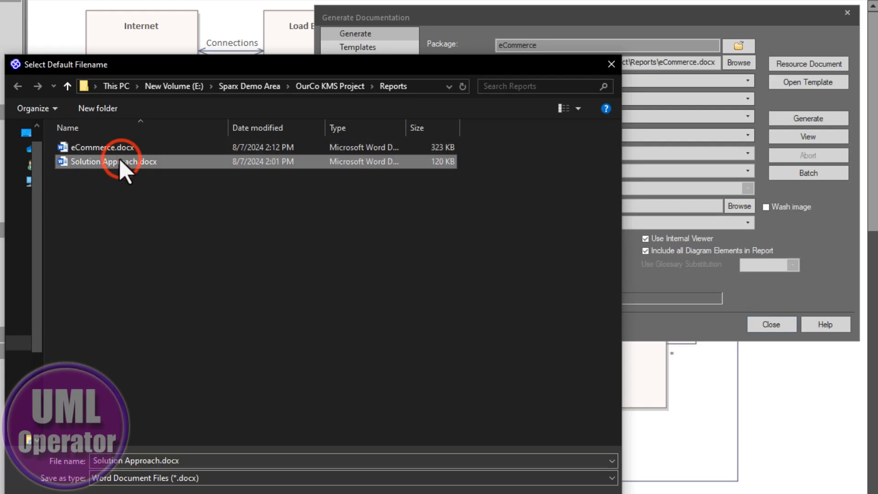
{"action": "left_click", "coordinate": [125, 147]}
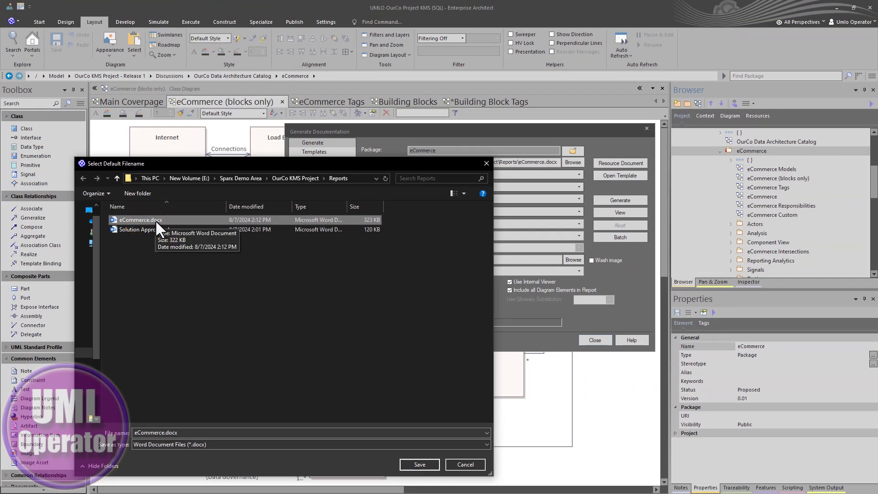
{"action": "left_click", "coordinate": [420, 465]}
{"action": "left_click", "coordinate": [460, 249]}
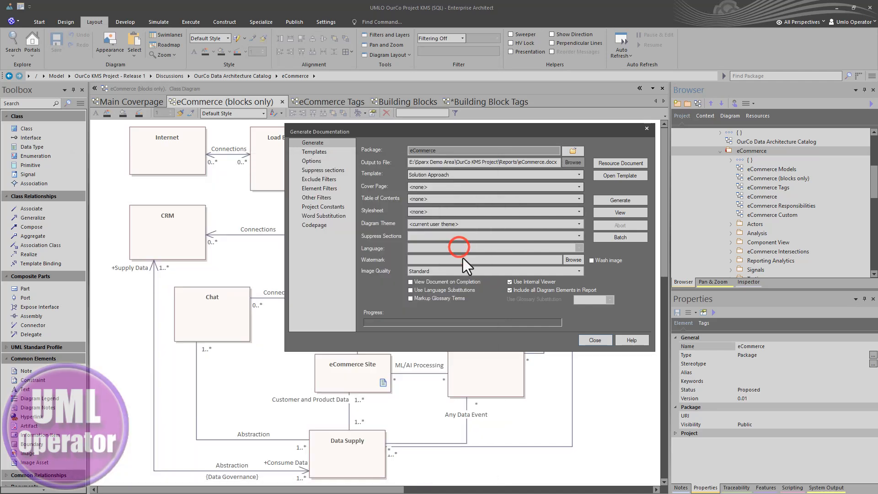
Generate the eCommerce report and open the resulting document for viewing.
{"action": "left_click", "coordinate": [613, 200]}
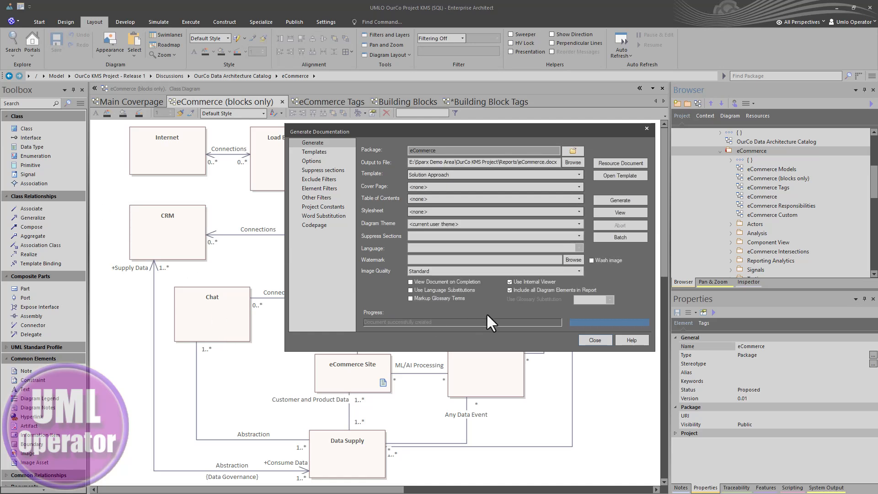
{"action": "left_click", "coordinate": [620, 212]}
{"action": "scroll", "coordinate": [384, 264], "scroll_direction": "down", "scroll_amount": 1}
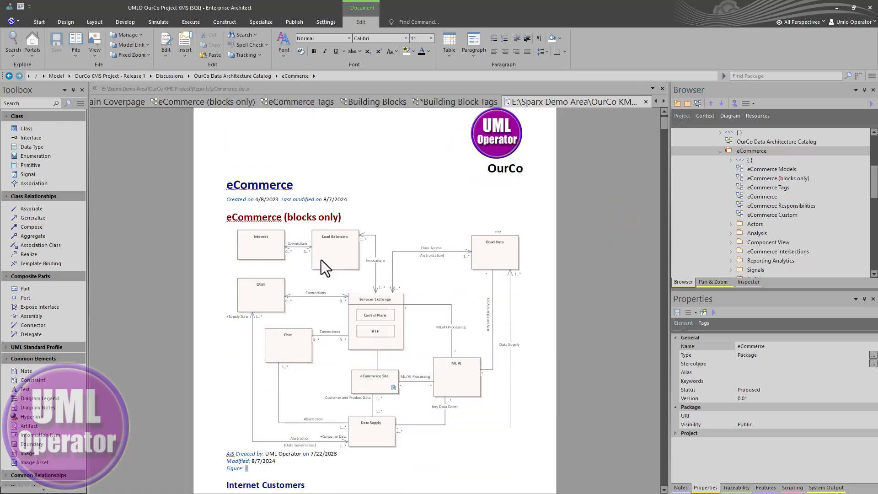
Examine the tagged values and associations tables for Internet Customers, Load Balancers and Services Exchange in the generated report, including the association notes.
{"action": "scroll", "coordinate": [326, 268], "scroll_direction": "down", "scroll_amount": 6}
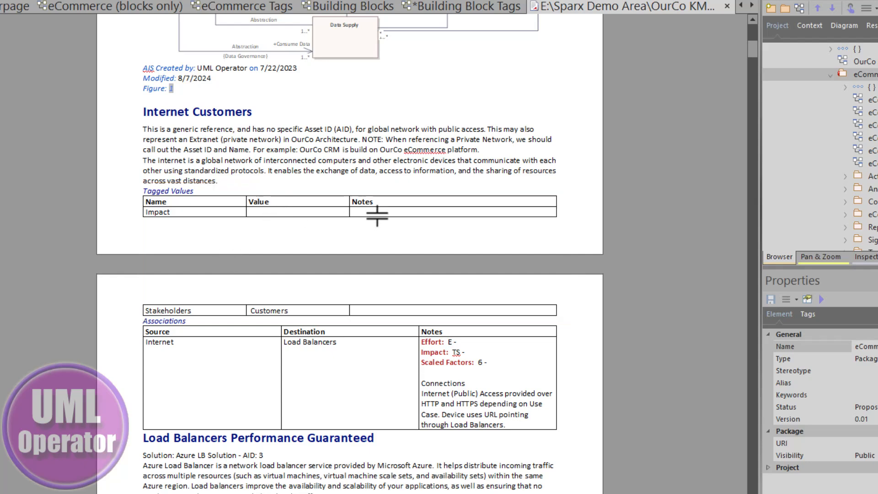
{"action": "left_click", "coordinate": [205, 213]}
{"action": "left_click", "coordinate": [264, 213]}
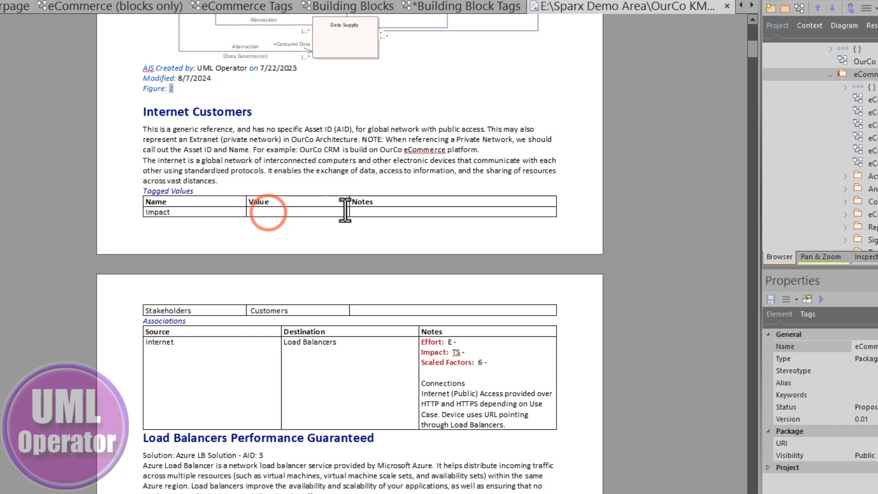
{"action": "left_click", "coordinate": [363, 211]}
{"action": "scroll", "coordinate": [316, 311], "scroll_direction": "down", "scroll_amount": 12}
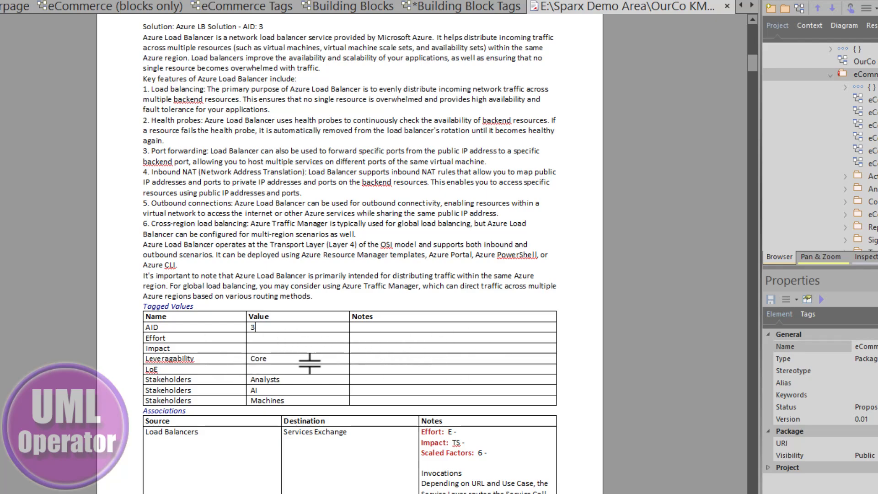
{"action": "scroll", "coordinate": [314, 360], "scroll_direction": "down", "scroll_amount": 5}
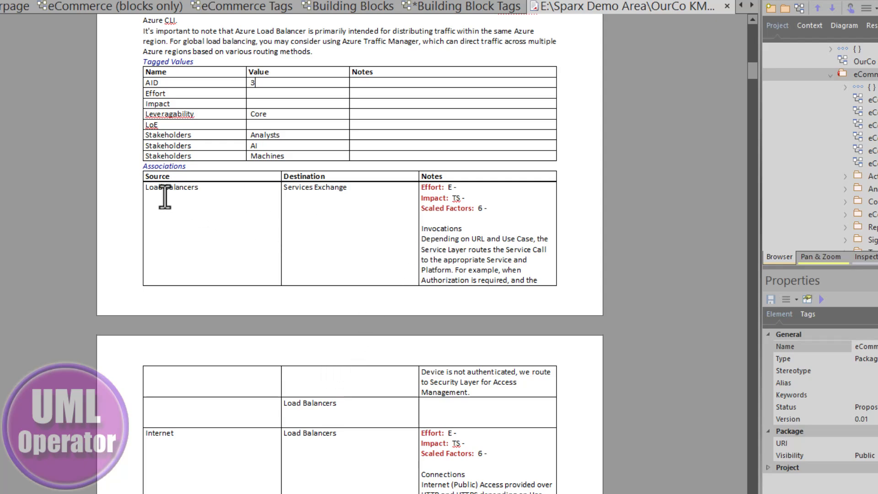
{"action": "left_click", "coordinate": [222, 197]}
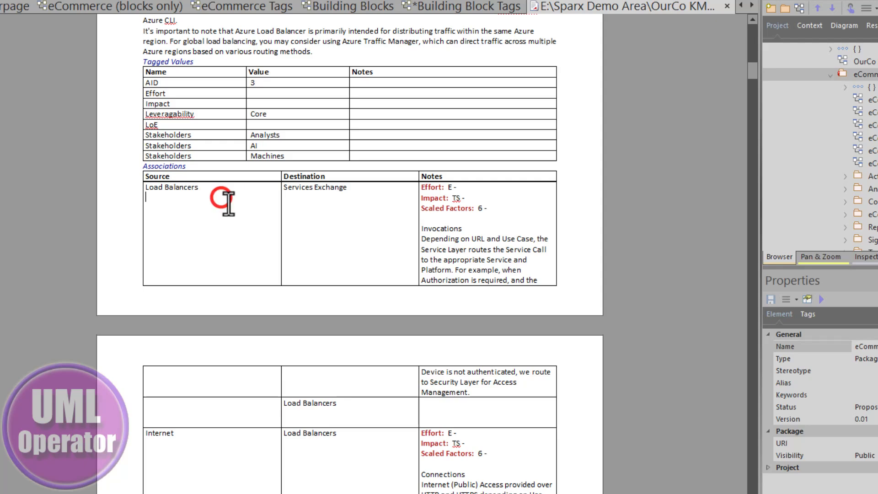
{"action": "left_click", "coordinate": [387, 224]}
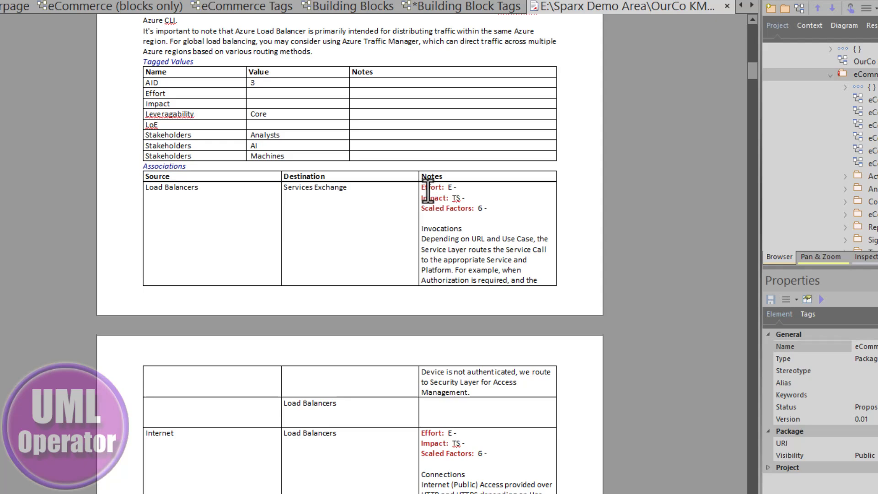
{"action": "left_click_drag", "start_coordinate": [428, 190], "coordinate": [459, 191]}
{"action": "left_click", "coordinate": [492, 205]}
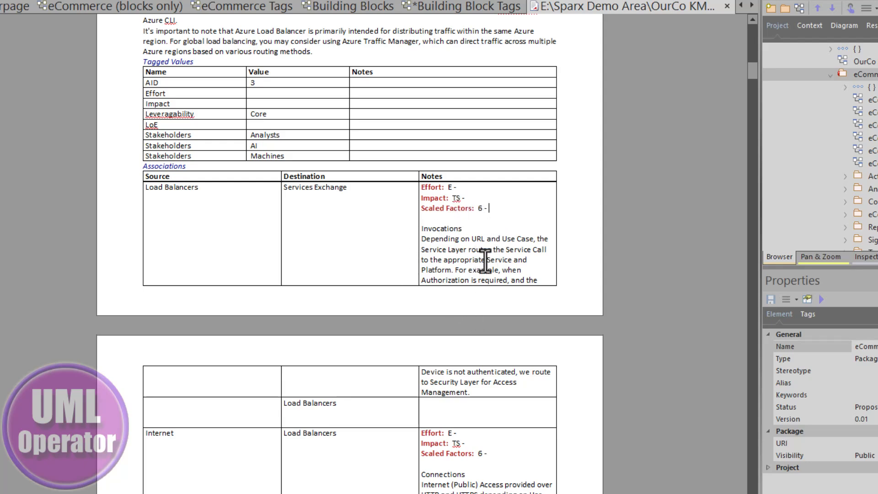
{"action": "scroll", "coordinate": [461, 329], "scroll_direction": "down", "scroll_amount": 5}
{"action": "scroll", "coordinate": [462, 323], "scroll_direction": "down", "scroll_amount": 17}
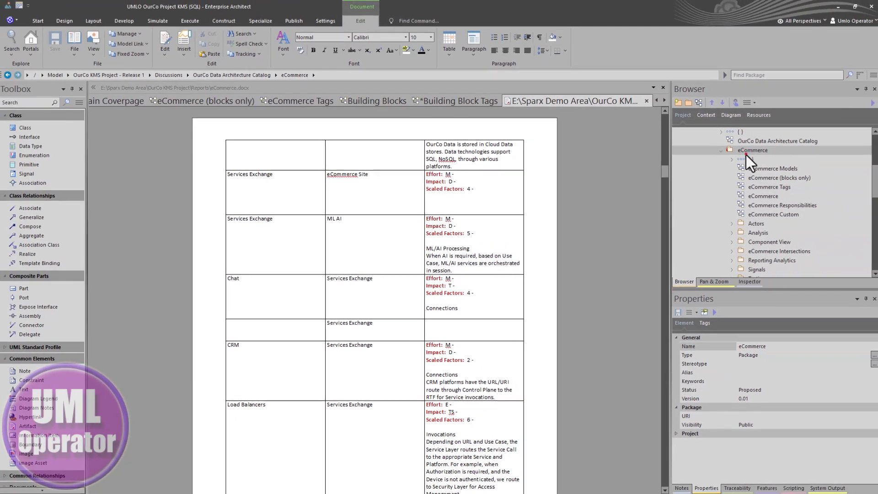
Select the eCommerce (blocks only) diagram in the project Browser and return to the start of the generated report.
{"action": "left_click", "coordinate": [821, 108]}
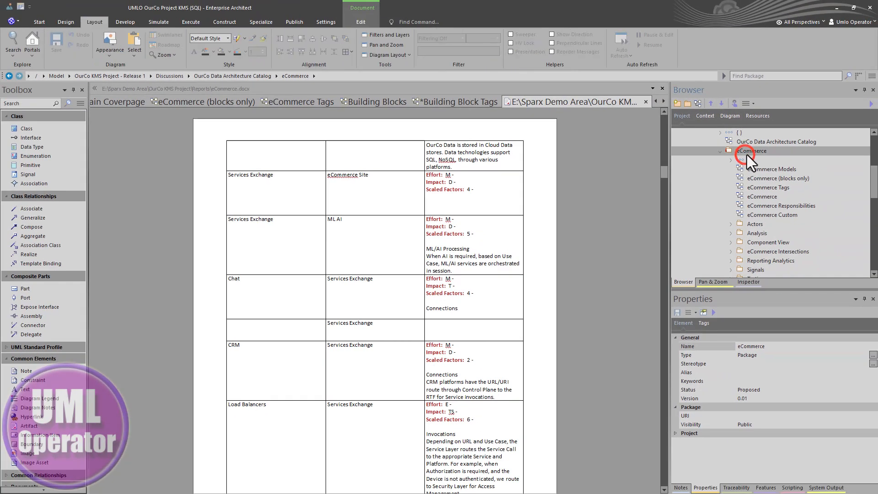
{"action": "left_click", "coordinate": [783, 179]}
{"action": "left_click", "coordinate": [622, 216]}
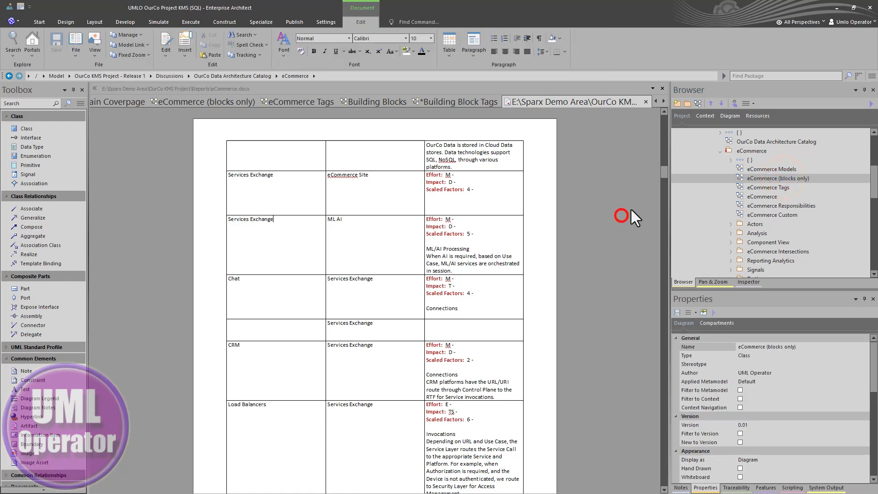
{"action": "key", "text": "ctrl+Home"}
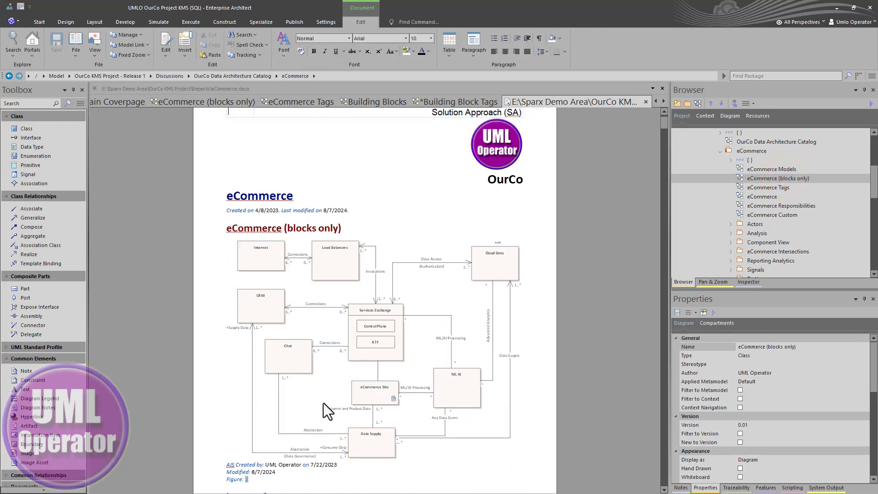
View the eCommerce Tags diagram and check the document generation options in its diagram properties.
{"action": "double_click", "coordinate": [757, 178]}
{"action": "left_click", "coordinate": [328, 102]}
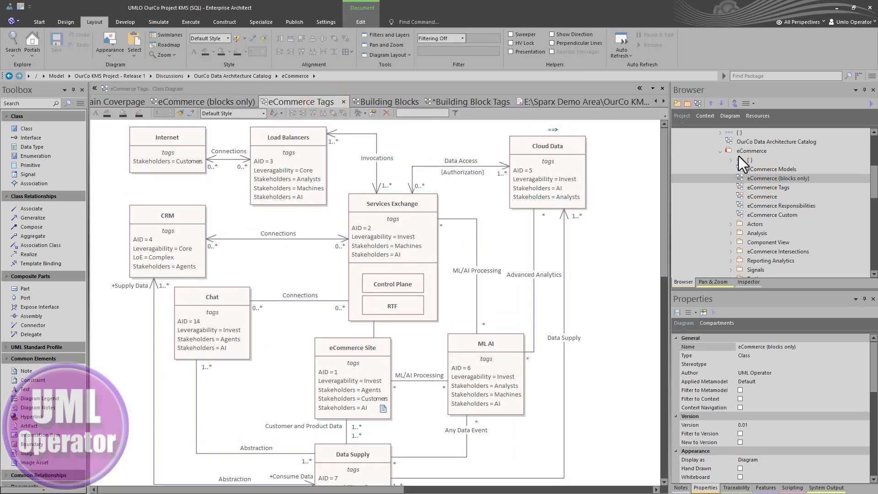
{"action": "double_click", "coordinate": [263, 270]}
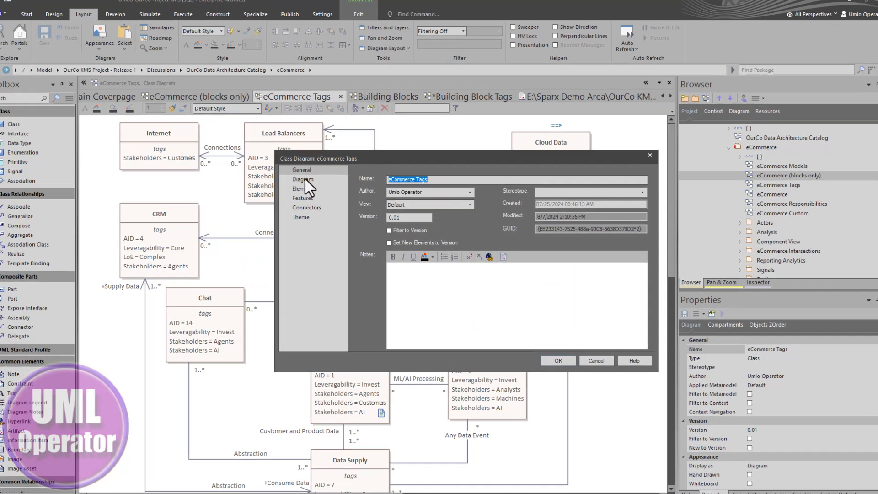
{"action": "left_click", "coordinate": [306, 179]}
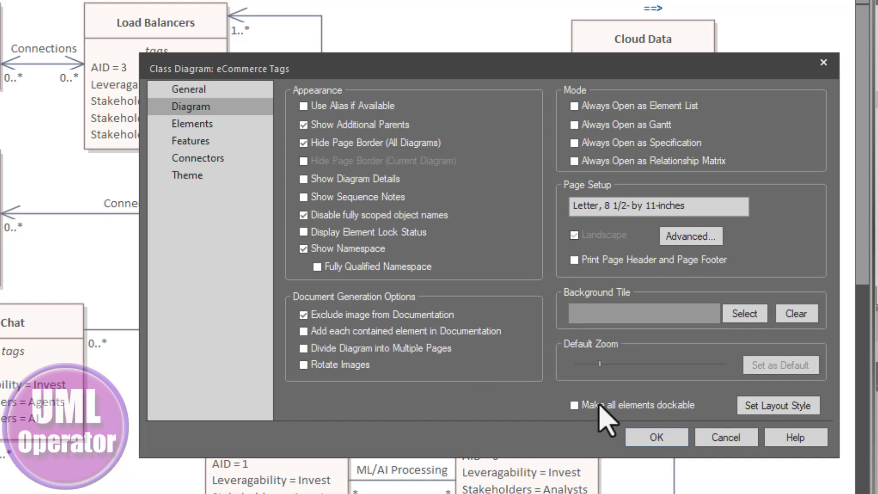
{"action": "left_click", "coordinate": [676, 436]}
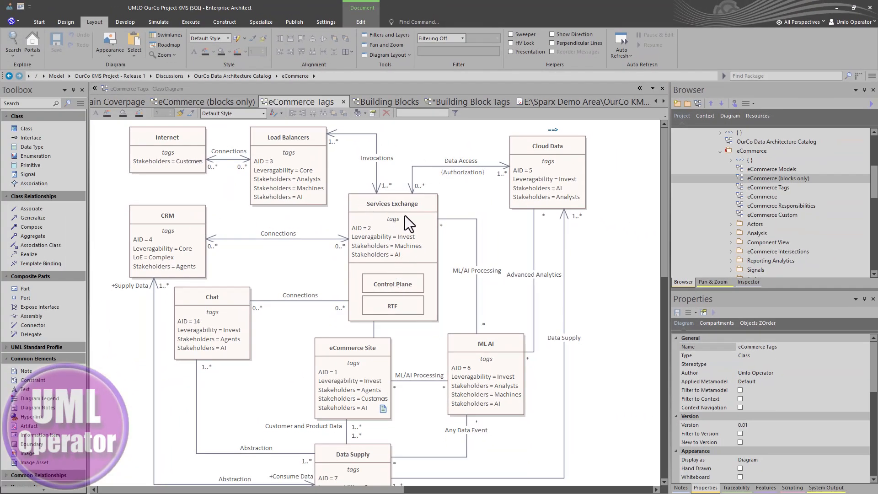
Inspect the tagged values of the Internet block on the Building Block Tags diagram.
{"action": "left_click", "coordinate": [449, 105]}
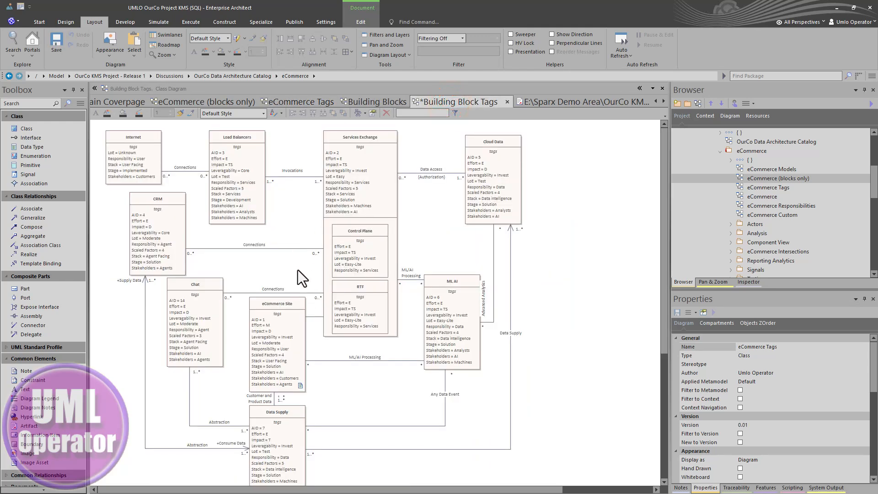
{"action": "left_click", "coordinate": [151, 149]}
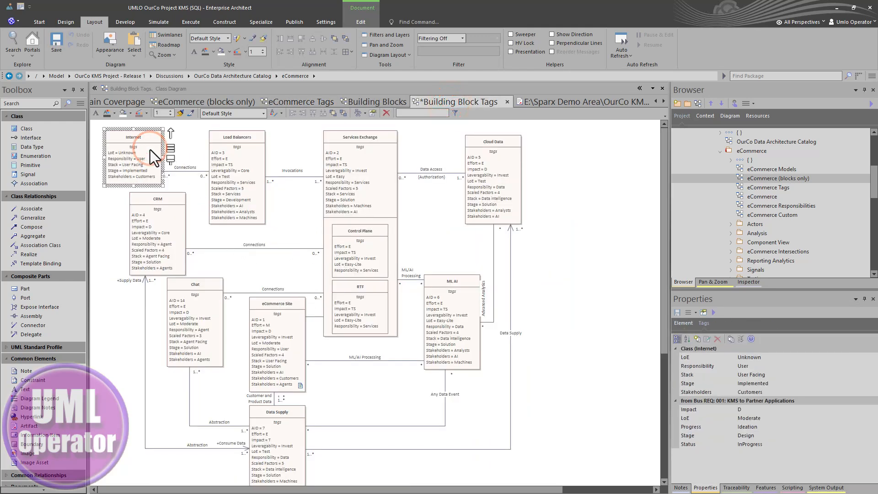
{"action": "scroll", "coordinate": [151, 150], "scroll_direction": "up", "scroll_amount": 4}
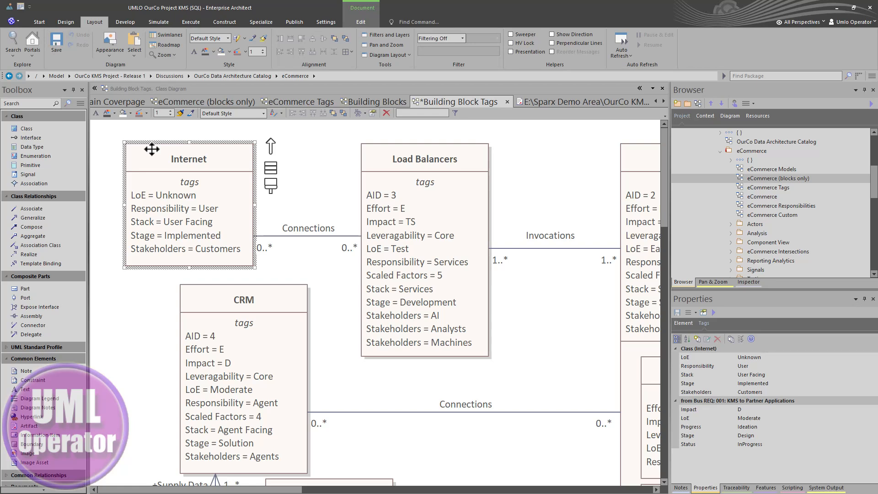
Close the generated report and the eCommerce (blocks only) and eCommerce Tags diagrams.
{"action": "mouse_move", "coordinate": [563, 104]}
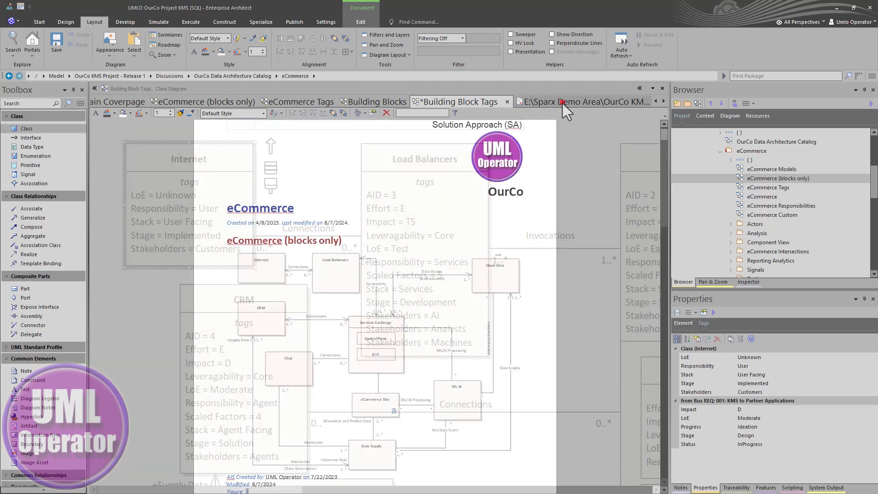
{"action": "left_click", "coordinate": [647, 101]}
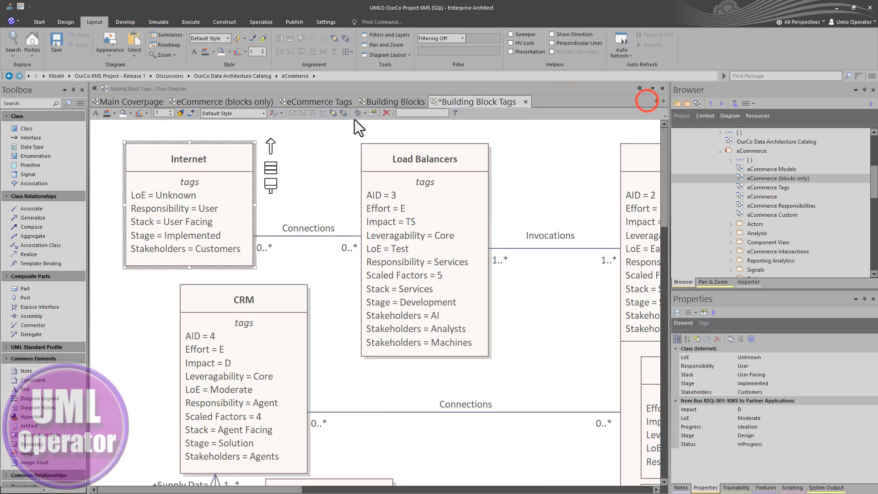
{"action": "left_click", "coordinate": [231, 104]}
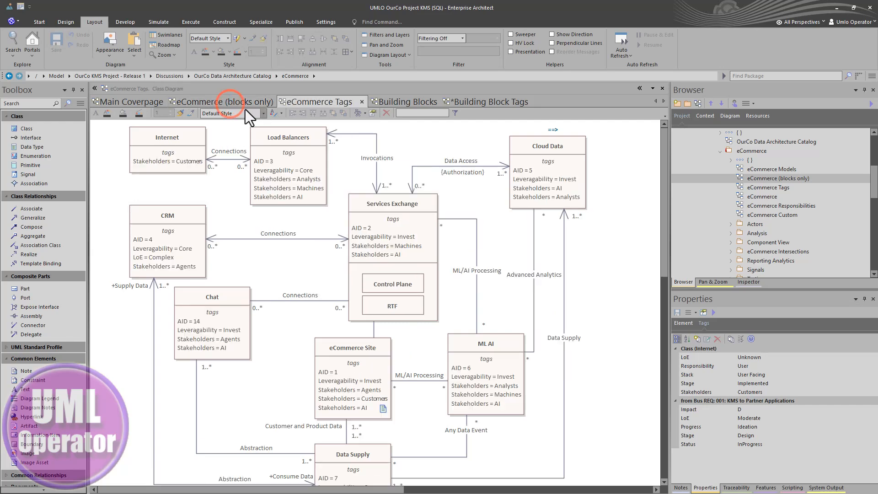
{"action": "left_click", "coordinate": [232, 104]}
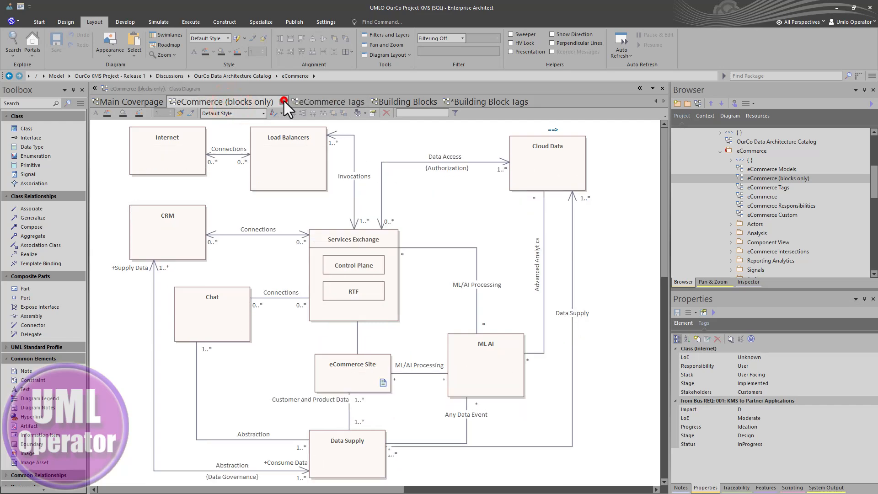
{"action": "left_click", "coordinate": [284, 101]}
{"action": "left_click", "coordinate": [252, 102]}
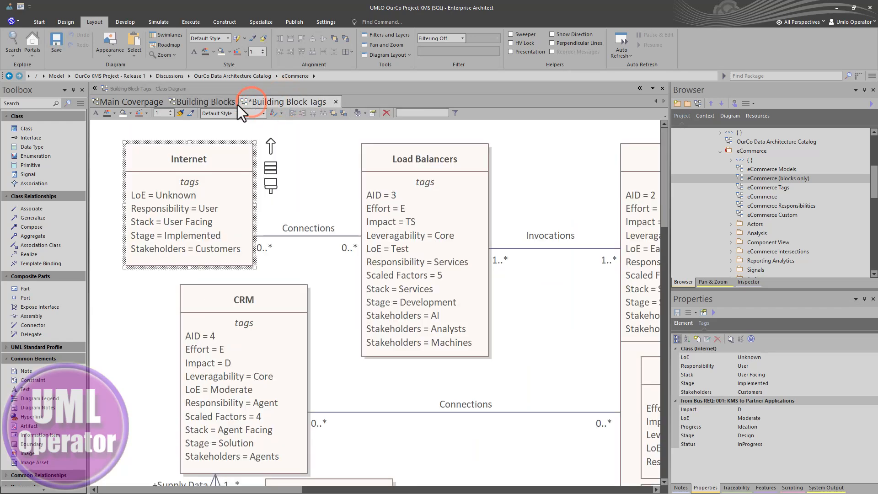
Compare the plain Building Blocks diagram with the tagged blocks on the Building Block Tags diagram.
{"action": "left_click", "coordinate": [218, 103]}
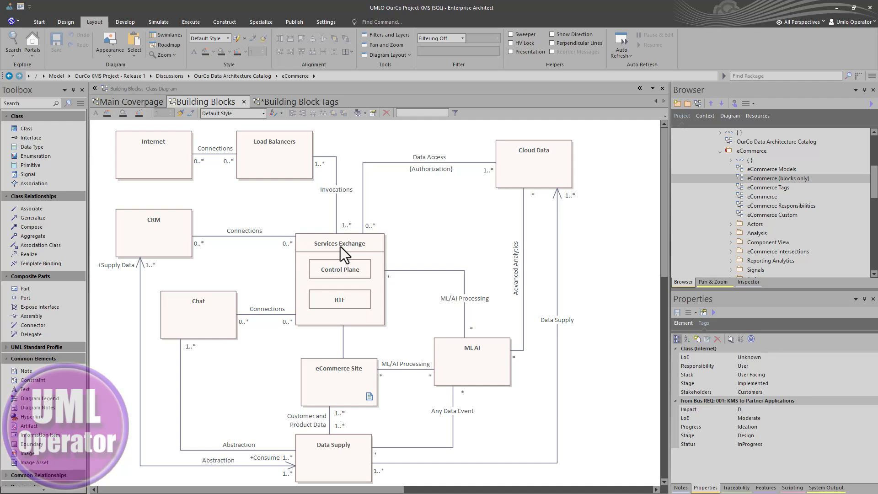
{"action": "left_click", "coordinate": [273, 100]}
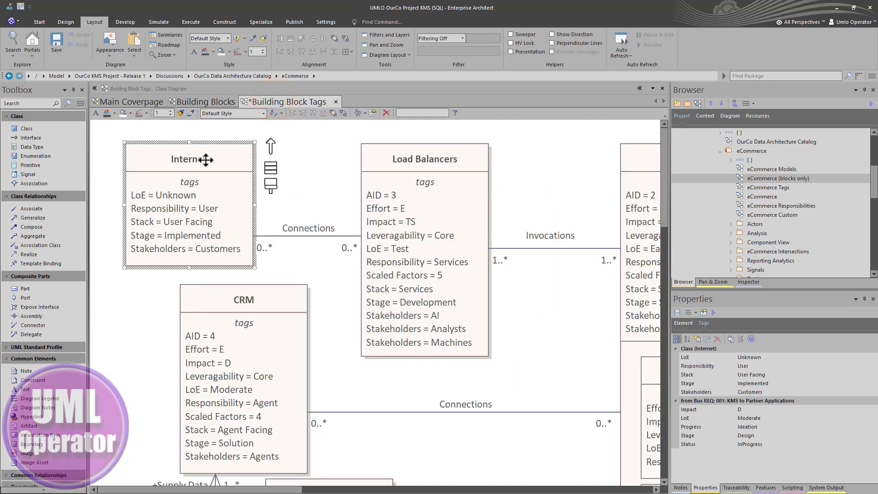
{"action": "scroll", "coordinate": [204, 159], "scroll_direction": "down", "scroll_amount": 2}
{"action": "scroll", "coordinate": [204, 160], "scroll_direction": "down", "scroll_amount": 1}
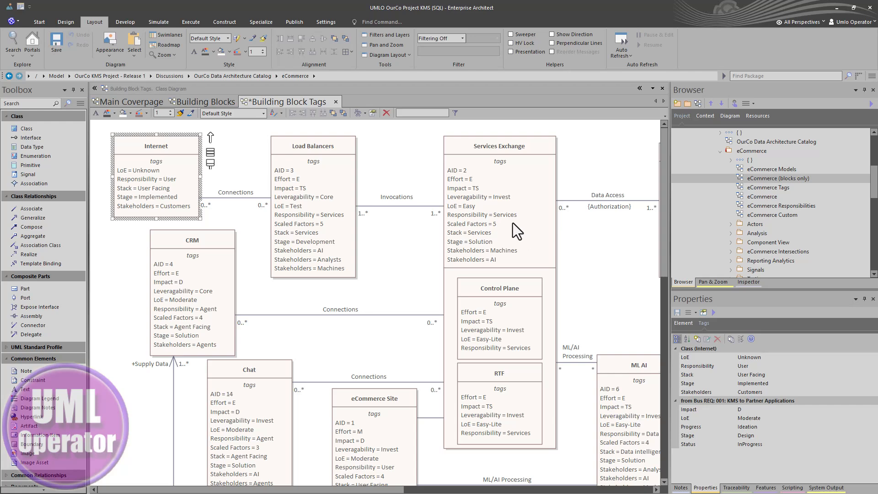
Open the Services Exchange properties and review its tagged values, including AID and Leveragability.
{"action": "left_click", "coordinate": [510, 185]}
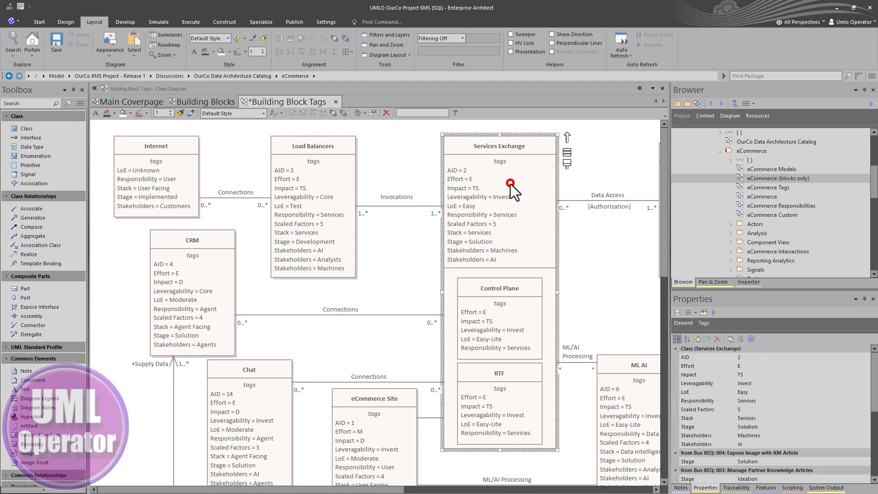
{"action": "double_click", "coordinate": [504, 156]}
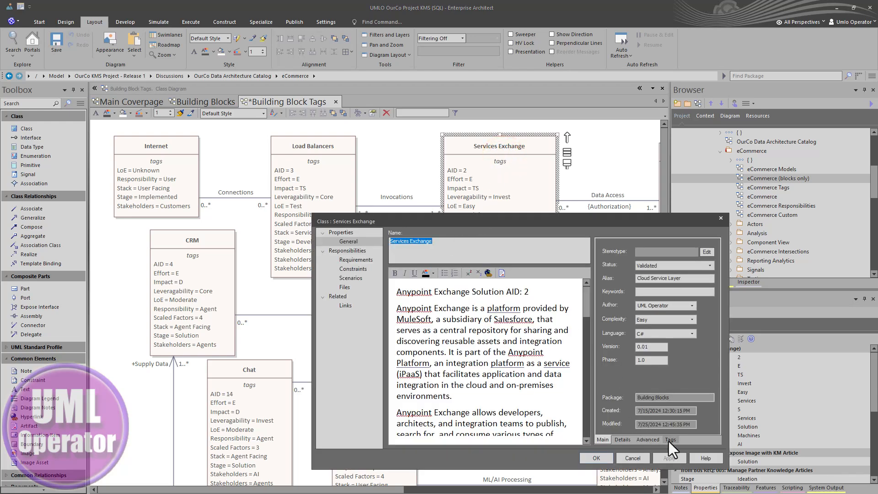
{"action": "left_click", "coordinate": [671, 440]}
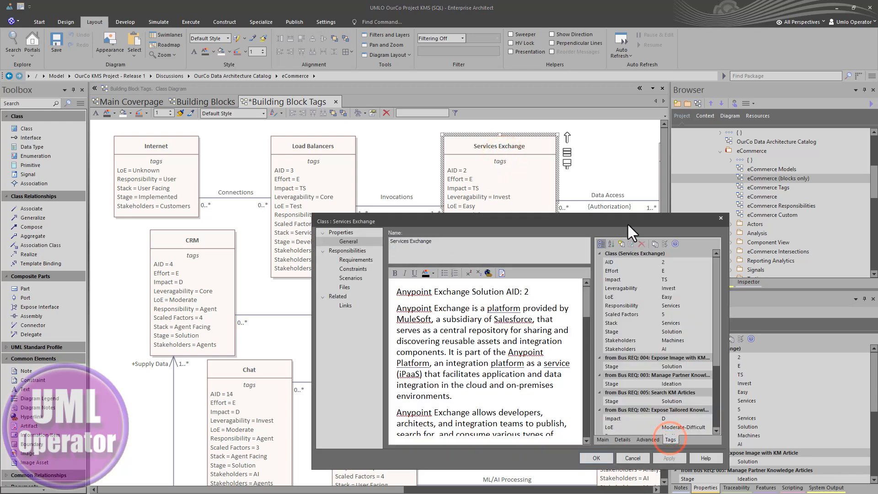
{"action": "left_click_drag", "start_coordinate": [627, 223], "coordinate": [325, 162]}
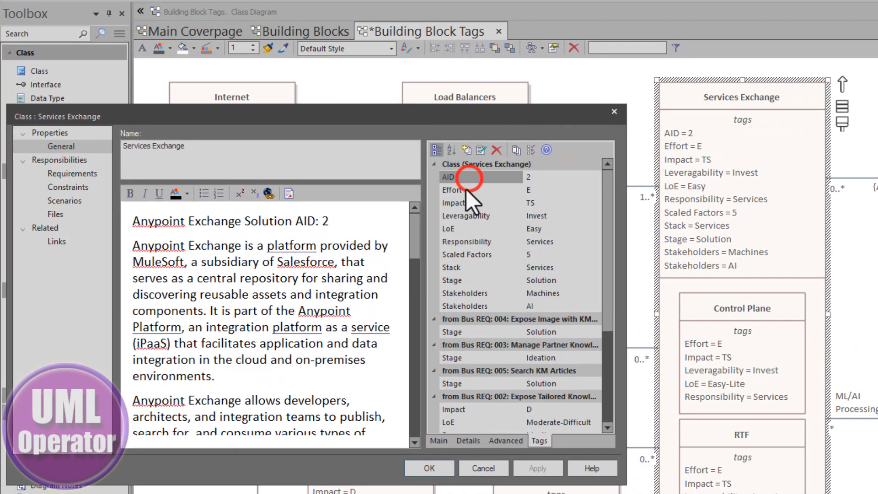
{"action": "left_click", "coordinate": [324, 207]}
{"action": "left_click", "coordinate": [462, 219]}
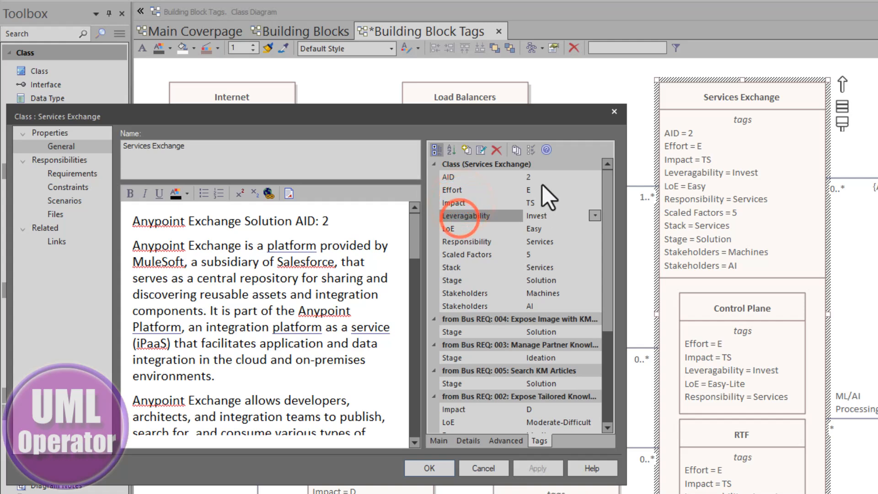
{"action": "left_click", "coordinate": [543, 178]}
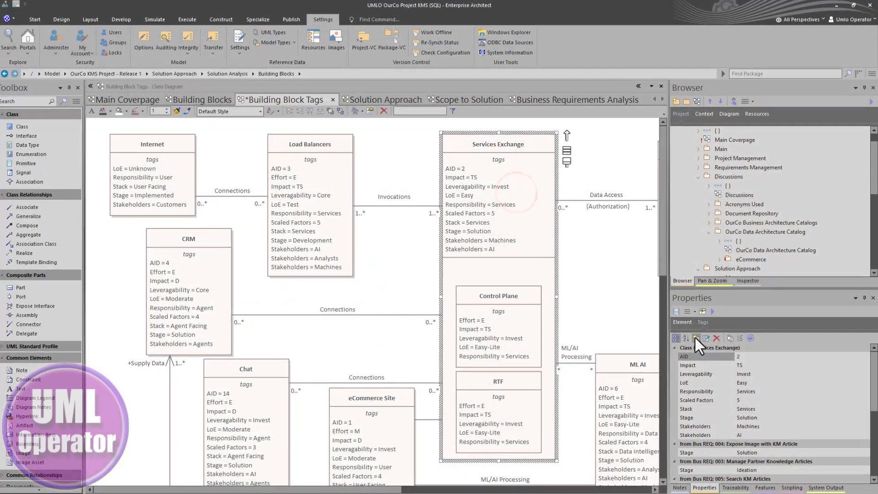
Add an Effort tagged value to the Services Exchange block and set it to E.
{"action": "left_click", "coordinate": [695, 338]}
{"action": "type", "text": "Eff"}
{"action": "key", "text": "Return"}
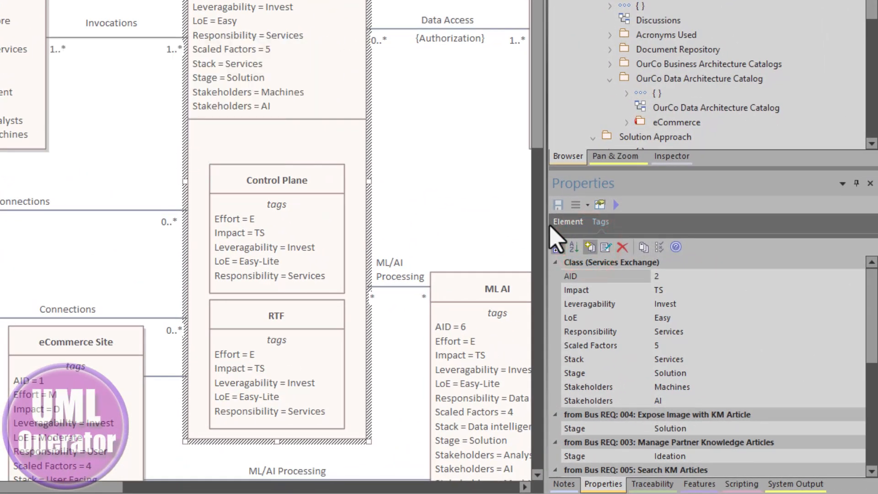
{"action": "left_click", "coordinate": [859, 289]}
{"action": "left_click", "coordinate": [718, 303]}
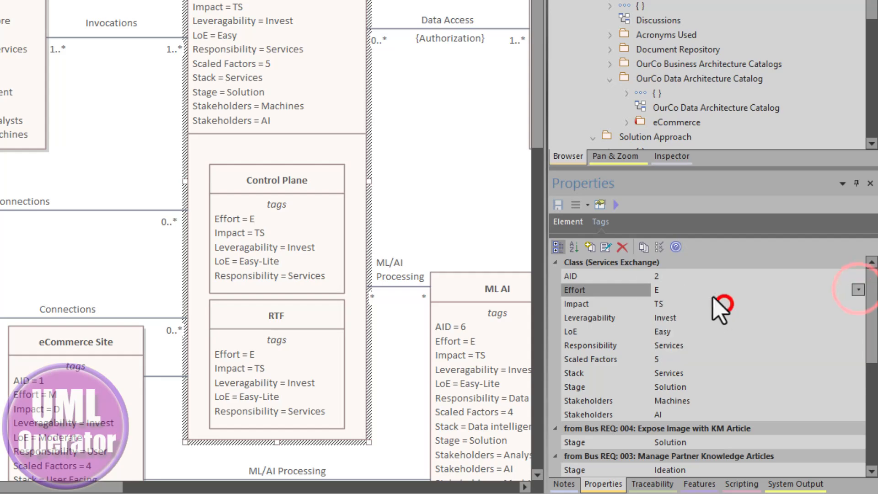
Add the Effort tag note "The Service Exchange Team and AnyPoint Team consider this work to be standard and an Easy effort.".
{"action": "left_click", "coordinate": [607, 247]}
{"action": "left_click", "coordinate": [434, 85]}
{"action": "type", "text": "The Service Exchange Team and AnyPoint Team consider this work to be standard and an Easy effort."}
{"action": "left_click", "coordinate": [485, 213]}
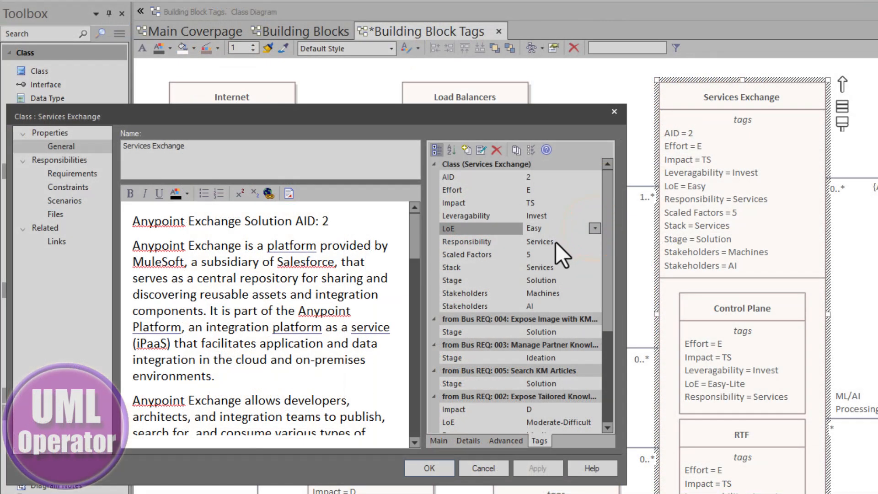
Read the tagged value note on the Scaled Factors tag of Services Exchange and close its properties without changes.
{"action": "left_click", "coordinate": [555, 241]}
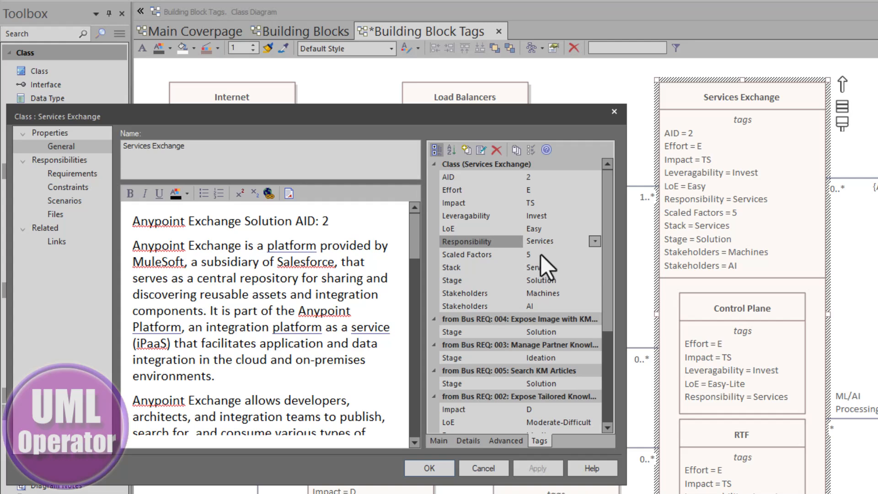
{"action": "left_click", "coordinate": [541, 254]}
{"action": "left_click", "coordinate": [543, 254]}
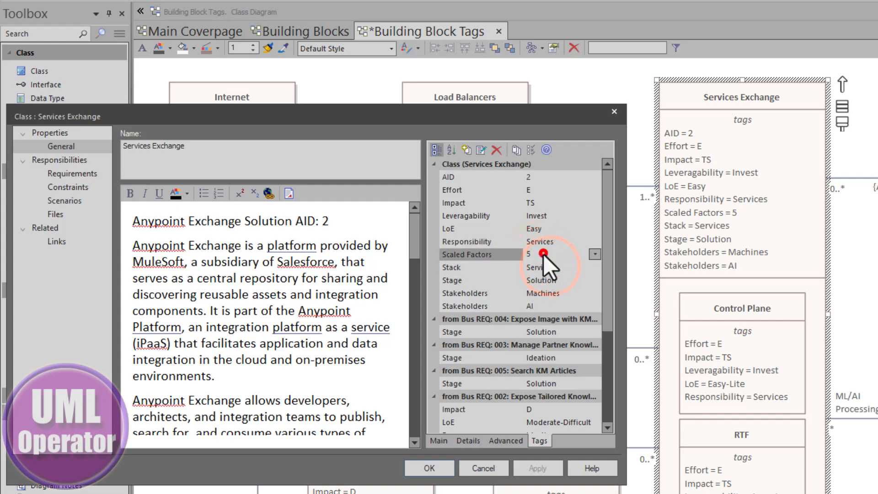
{"action": "left_click", "coordinate": [482, 150]}
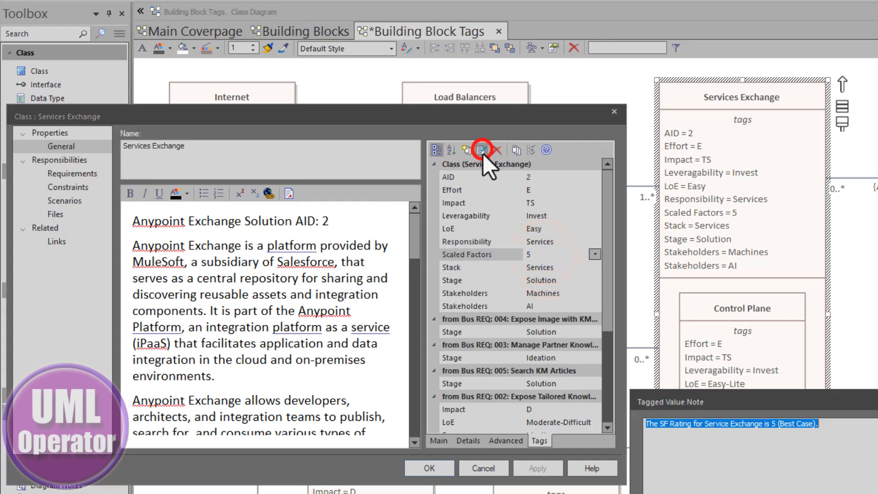
{"action": "left_click_drag", "start_coordinate": [727, 400], "coordinate": [230, 217]}
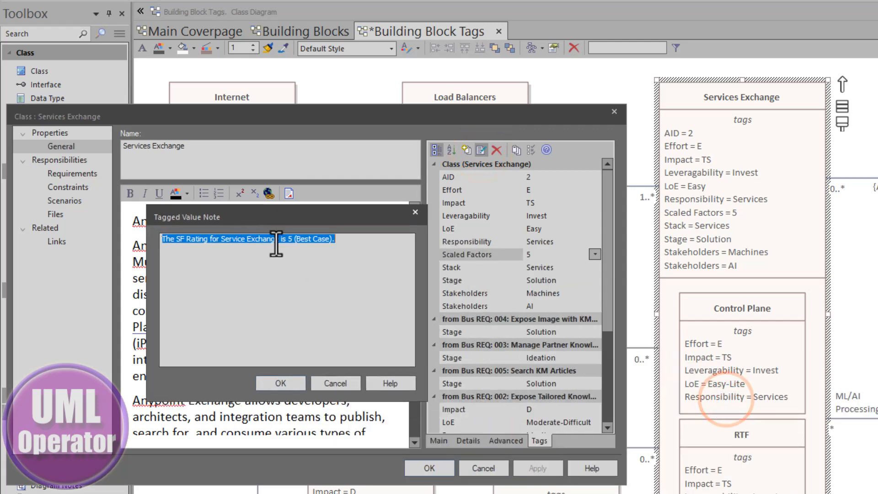
{"action": "left_click", "coordinate": [340, 288]}
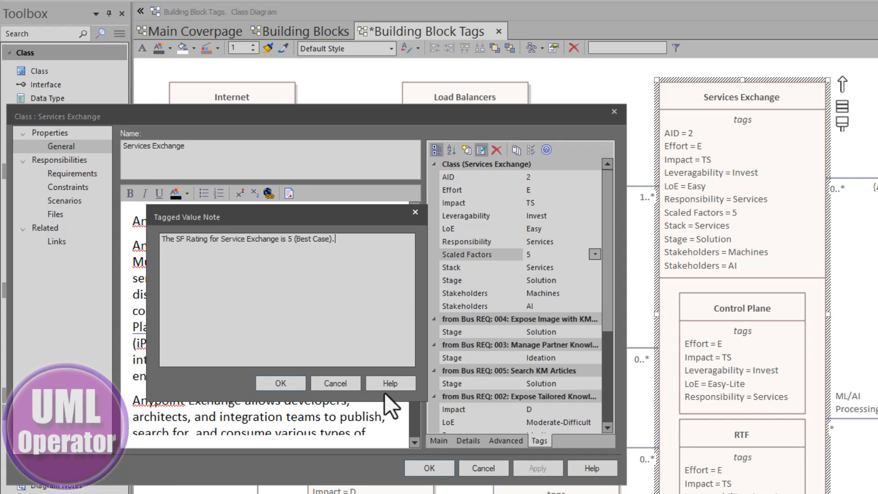
{"action": "left_click", "coordinate": [347, 386]}
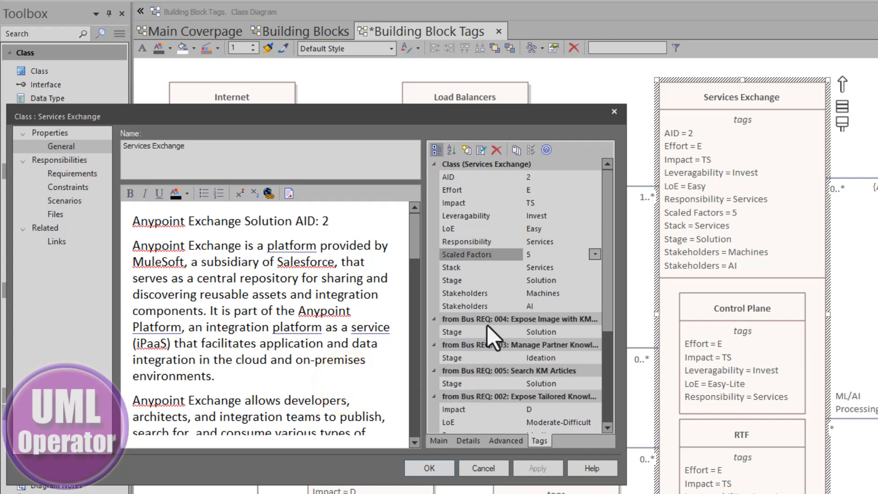
{"action": "left_click", "coordinate": [487, 466]}
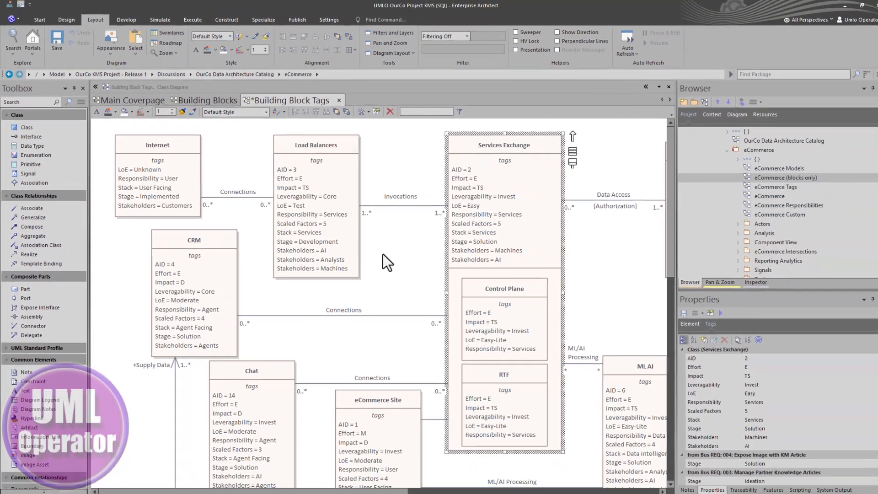
Check the document generation options of the Building Block Tags diagram, close its properties without changes, and save the diagram.
{"action": "double_click", "coordinate": [520, 251]}
{"action": "left_click", "coordinate": [307, 182]}
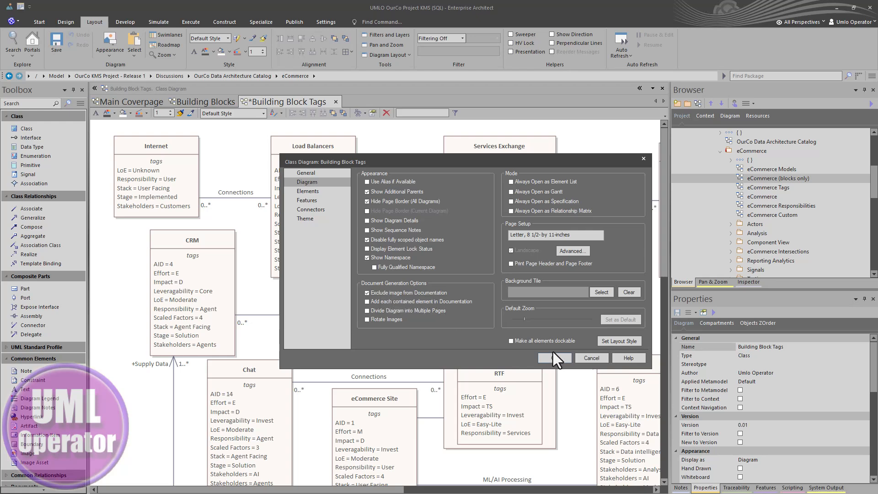
{"action": "left_click", "coordinate": [591, 360]}
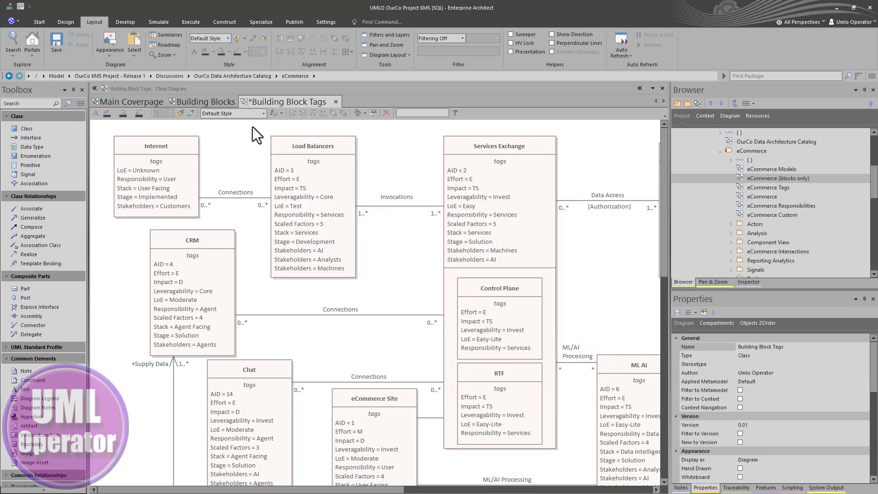
{"action": "key", "text": "ctrl+s"}
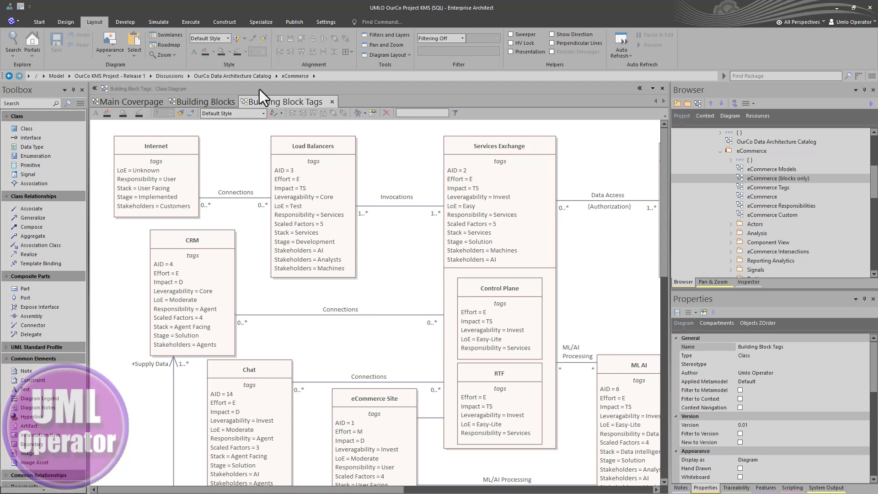
Open the Building Blocks diagram and review its document generation options, including whether its image is excluded from documentation.
{"action": "left_click", "coordinate": [215, 102]}
{"action": "double_click", "coordinate": [276, 216]}
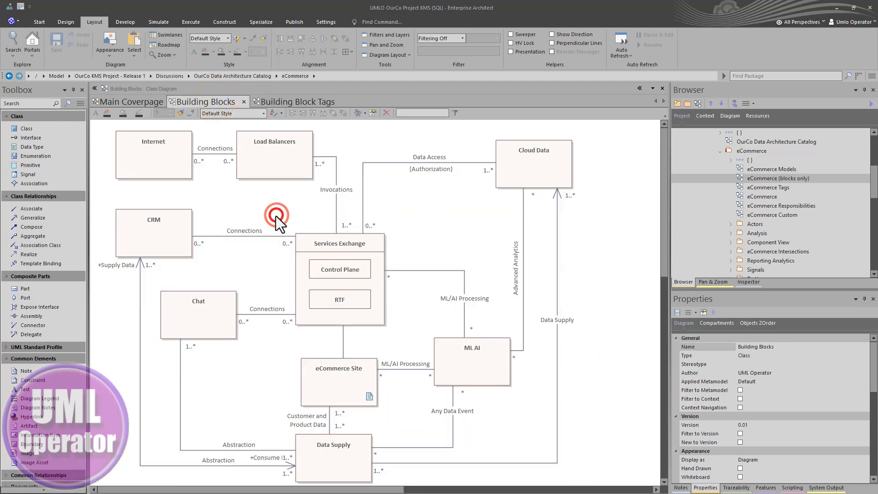
{"action": "left_click", "coordinate": [305, 182]}
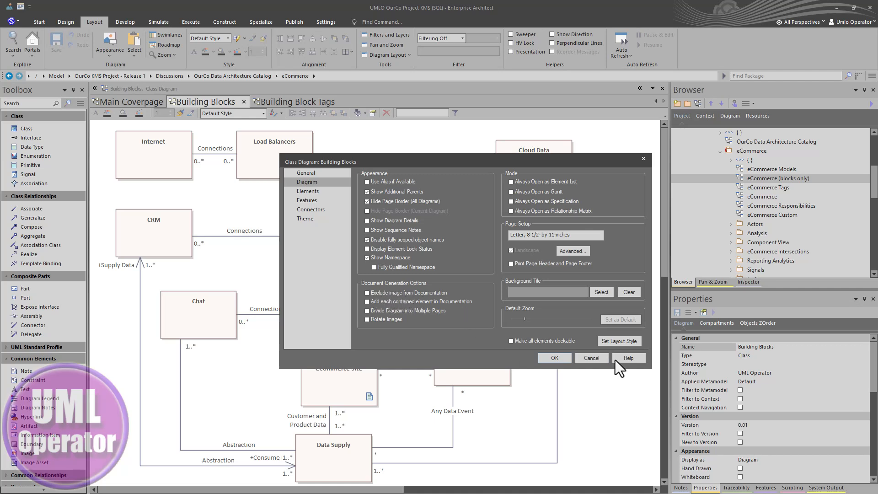
{"action": "left_click", "coordinate": [561, 356]}
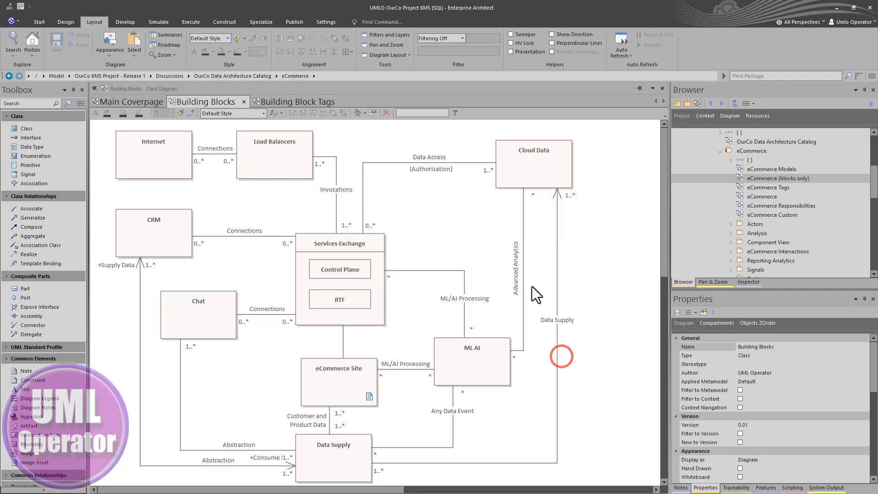
Collapse the eCommerce package, locate the Building Blocks diagram in the project browser, and select its parent Building Blocks package.
{"action": "left_click", "coordinate": [759, 151]}
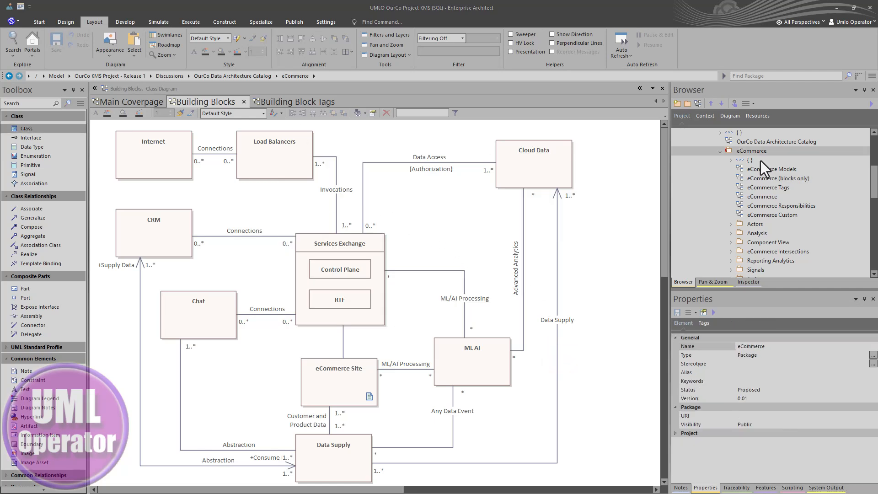
{"action": "left_click", "coordinate": [720, 151]}
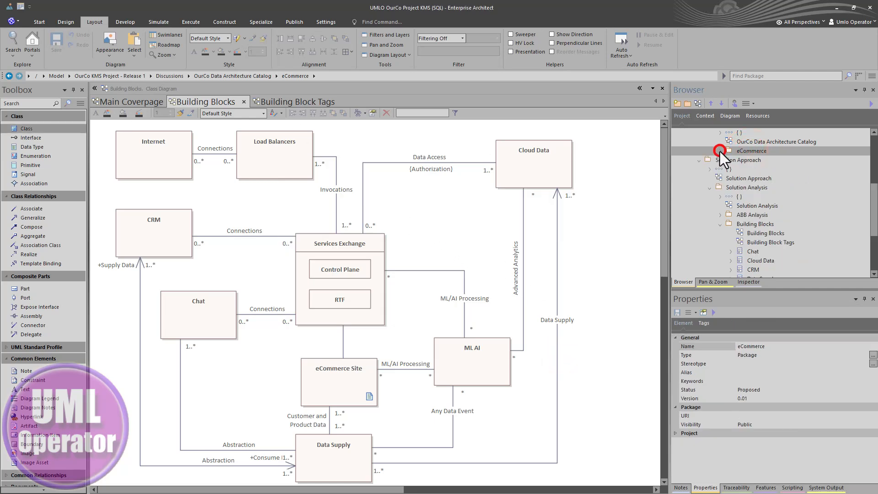
{"action": "left_click", "coordinate": [404, 209]}
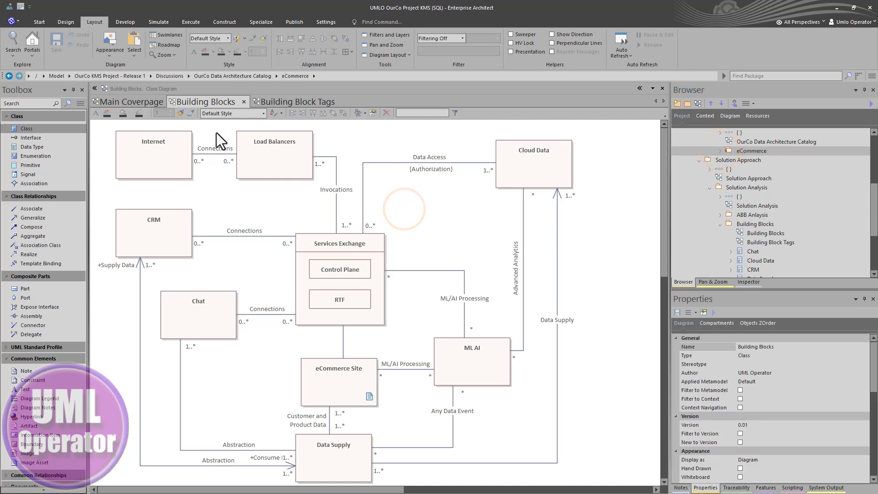
{"action": "right_click", "coordinate": [406, 214]}
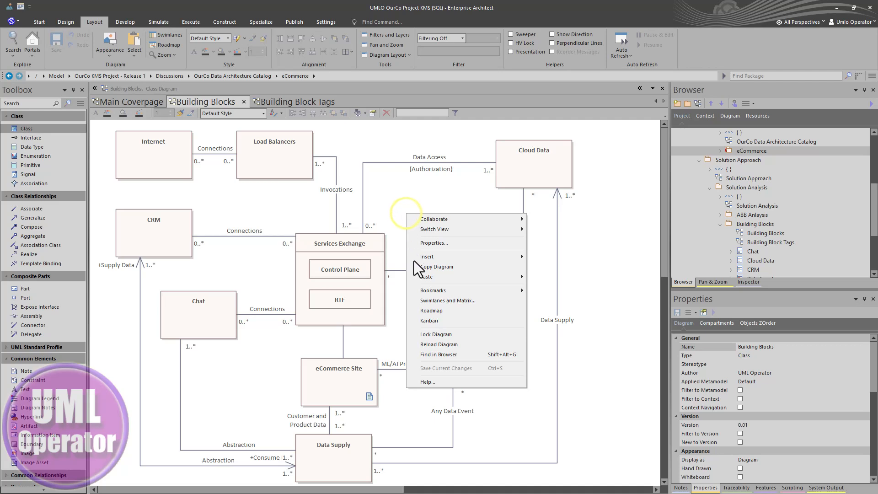
{"action": "left_click", "coordinate": [448, 352]}
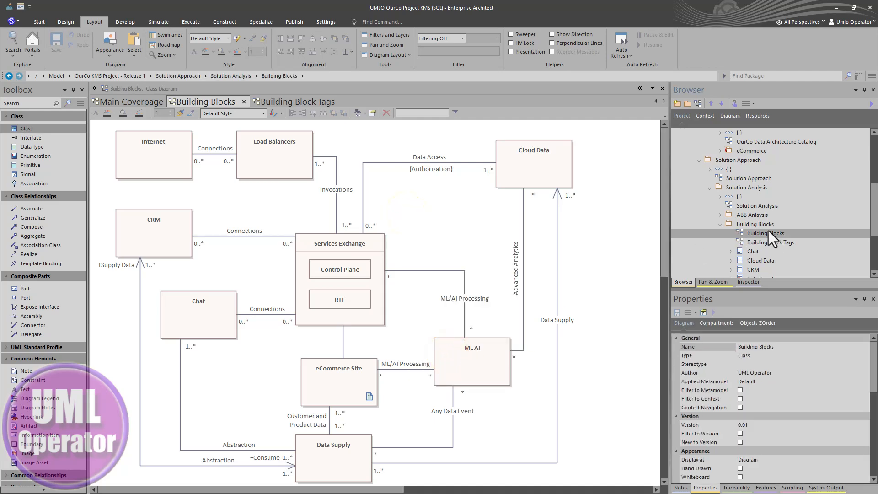
{"action": "left_click", "coordinate": [758, 224]}
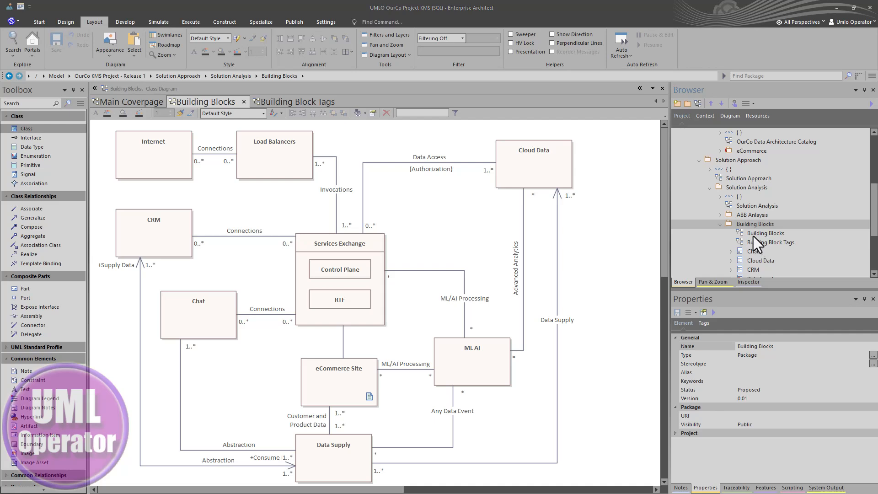
Generate documentation for the Building Blocks package with the Solution Approach template, replacing the existing Solution Approach.docx.
{"action": "key", "text": "F8"}
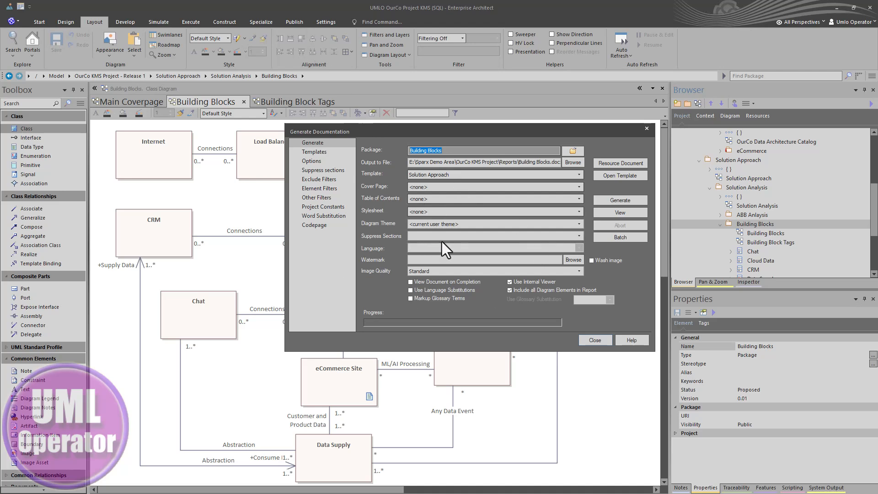
{"action": "left_click", "coordinate": [453, 176]}
{"action": "left_click", "coordinate": [455, 182]}
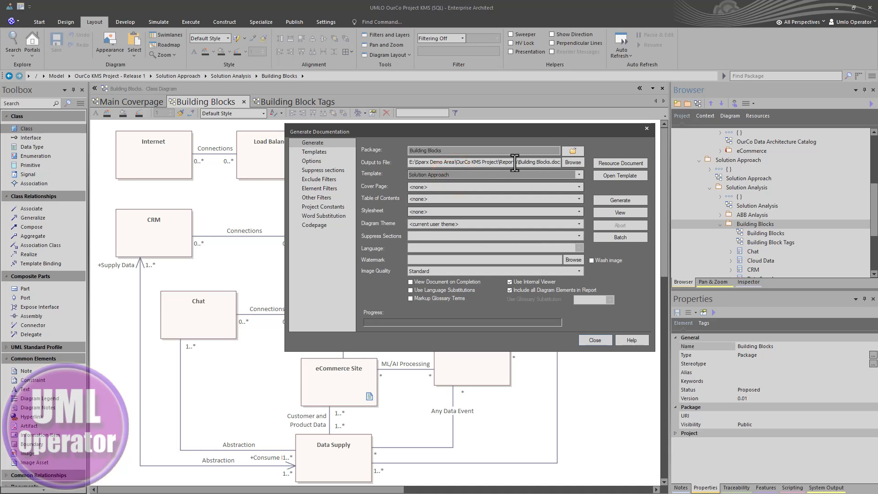
{"action": "left_click", "coordinate": [572, 164]}
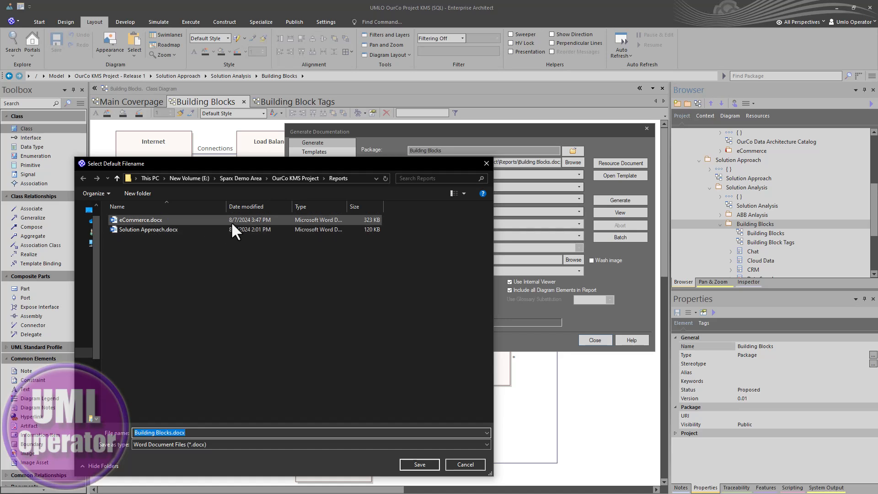
{"action": "left_click", "coordinate": [156, 230]}
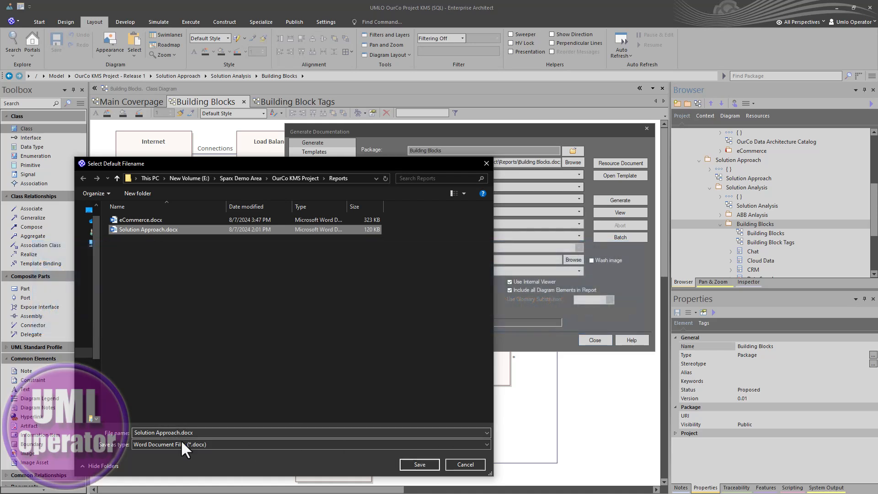
{"action": "left_click", "coordinate": [418, 465]}
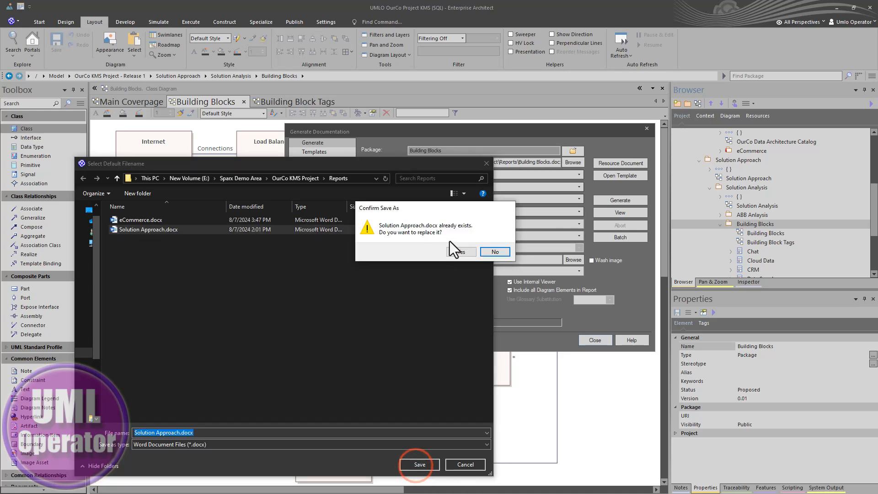
{"action": "left_click", "coordinate": [461, 251]}
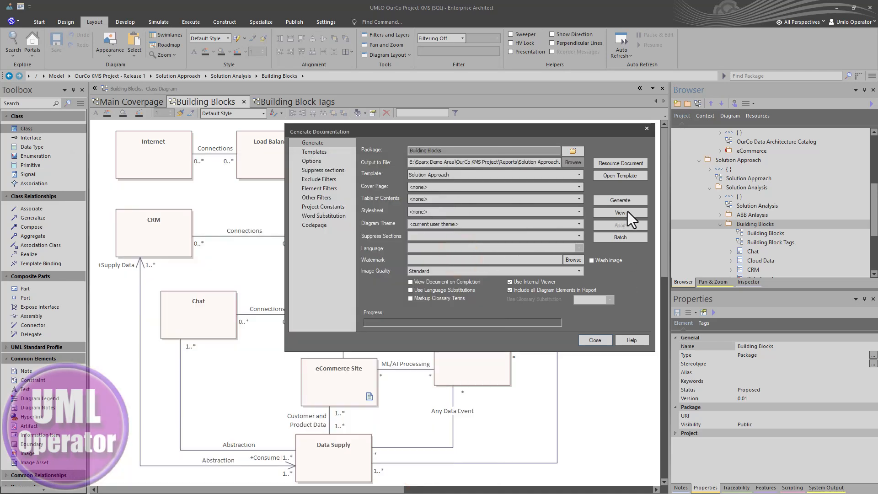
{"action": "left_click", "coordinate": [621, 200]}
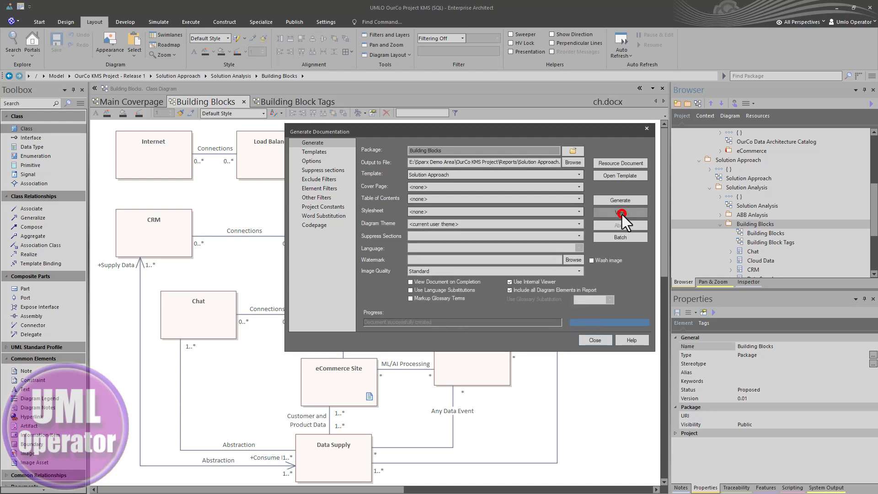
View the generated Solution Approach.docx, examine the diagram image and the Chat block's tagged values with their notes, and close the report.
{"action": "left_click", "coordinate": [621, 213]}
{"action": "scroll", "coordinate": [391, 316], "scroll_direction": "down", "scroll_amount": 5}
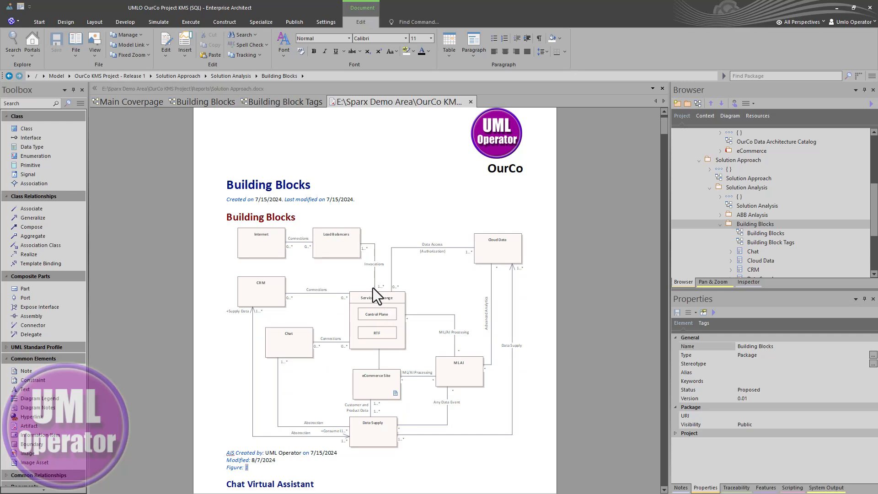
{"action": "scroll", "coordinate": [402, 314], "scroll_direction": "down", "scroll_amount": 2}
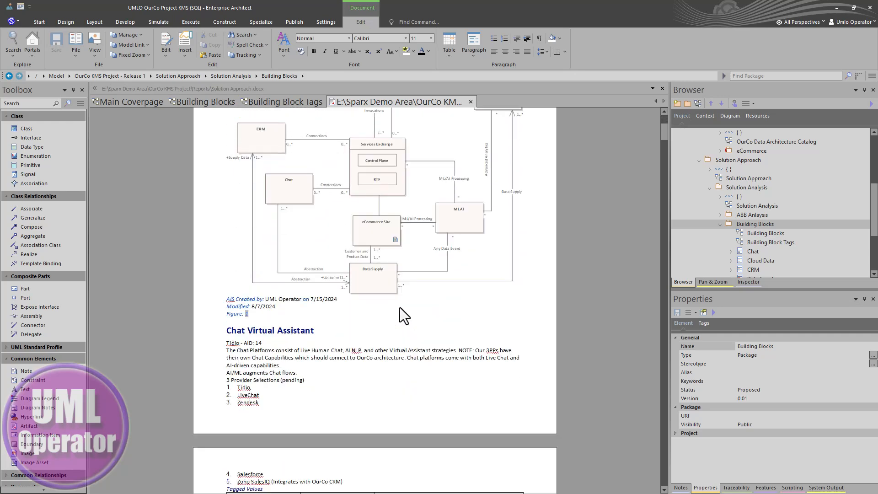
{"action": "scroll", "coordinate": [322, 347], "scroll_direction": "down", "scroll_amount": 2}
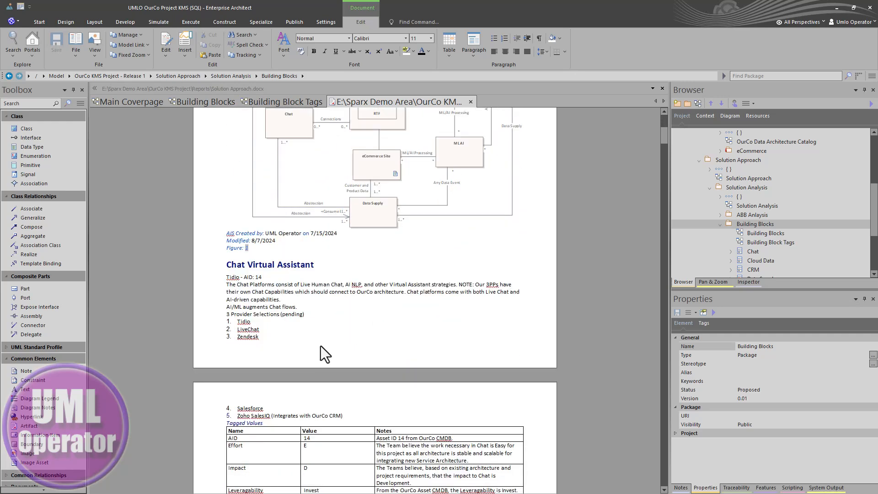
{"action": "scroll", "coordinate": [287, 302], "scroll_direction": "down", "scroll_amount": 1}
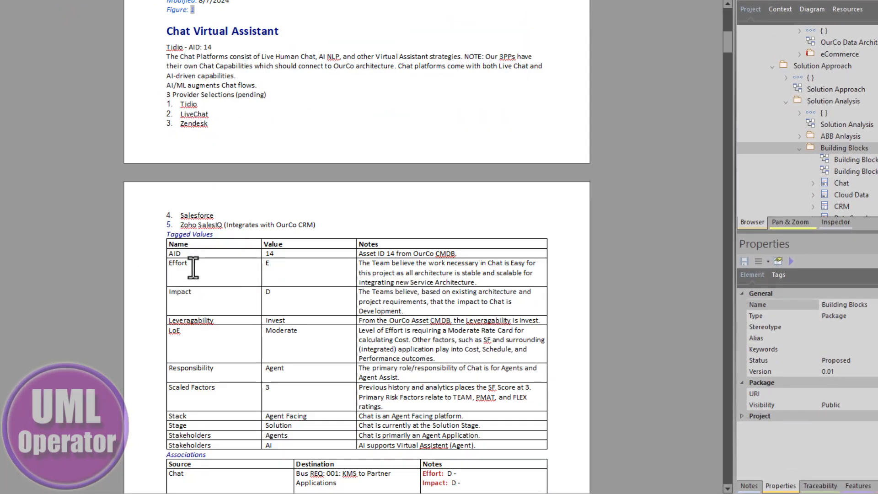
{"action": "left_click", "coordinate": [196, 254]}
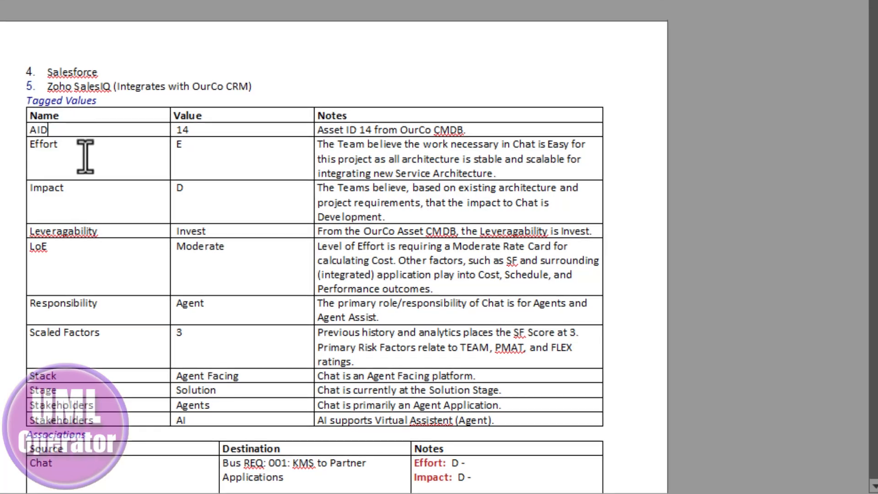
{"action": "scroll", "coordinate": [96, 343], "scroll_direction": "down", "scroll_amount": 3}
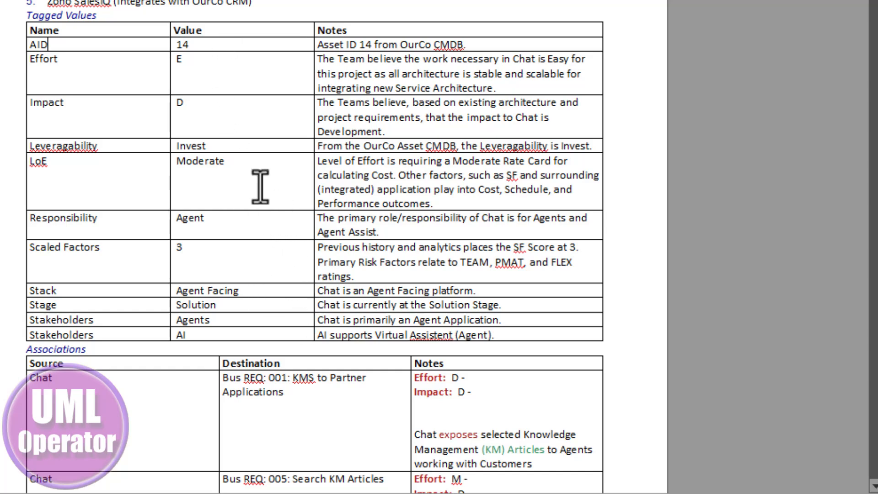
{"action": "left_click", "coordinate": [229, 45]}
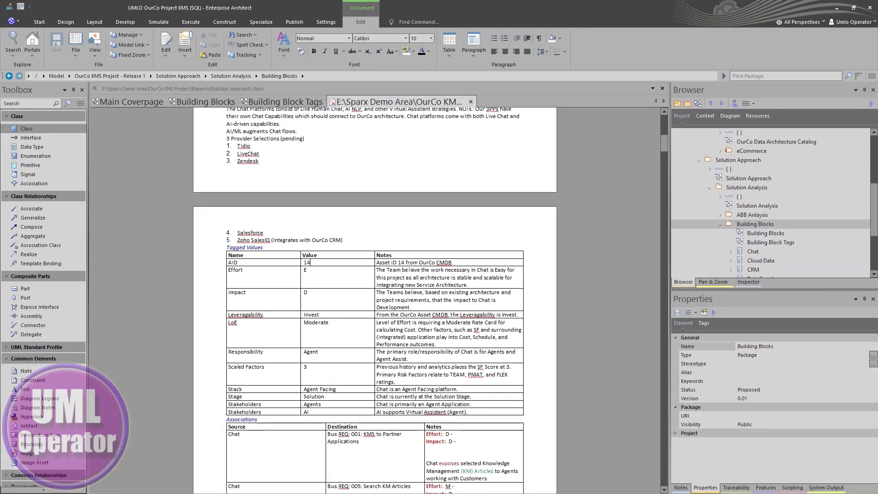
{"action": "left_click", "coordinate": [124, 78]}
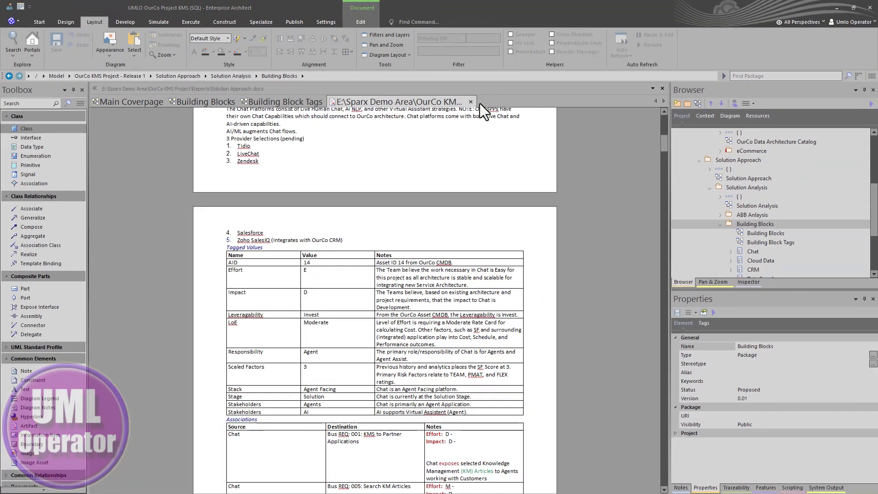
{"action": "left_click", "coordinate": [470, 102]}
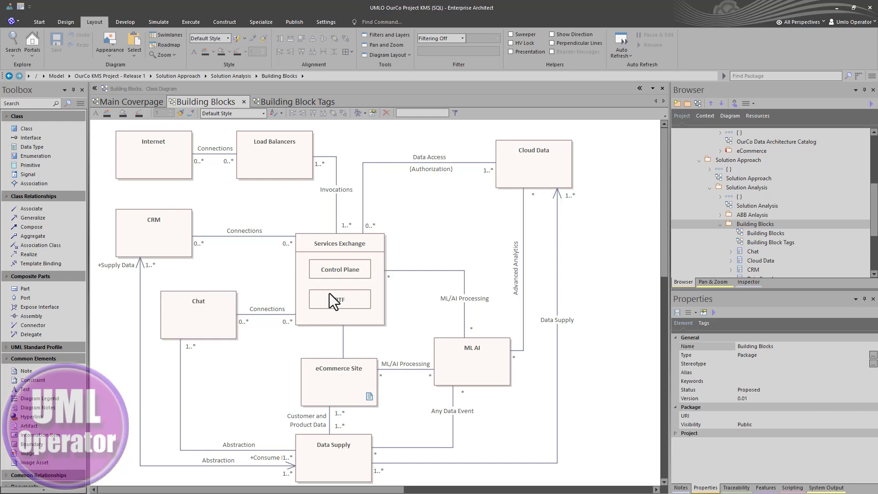
Open the Building Block Tags diagram and review the tagged values of the Chat, Cloud Data and CRM classes through the project browser.
{"action": "left_click", "coordinate": [287, 103]}
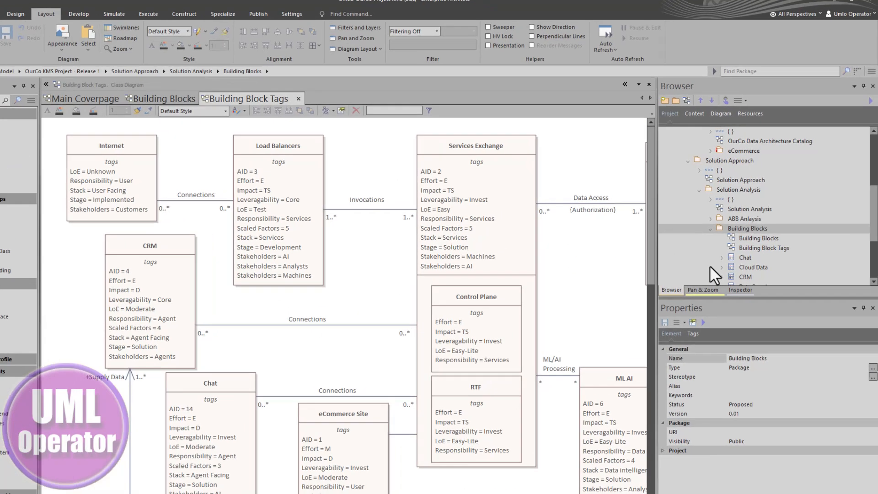
{"action": "scroll", "coordinate": [710, 266], "scroll_direction": "down", "scroll_amount": 2}
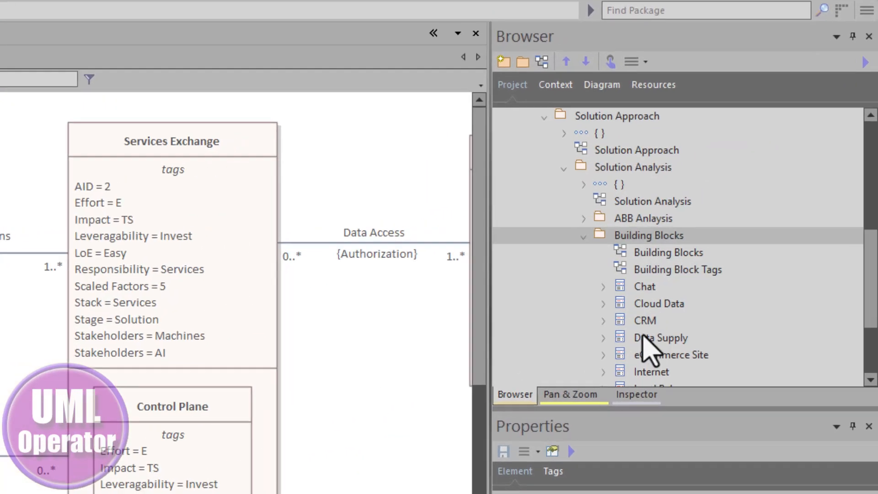
{"action": "left_click", "coordinate": [613, 246]}
{"action": "left_click", "coordinate": [617, 265]}
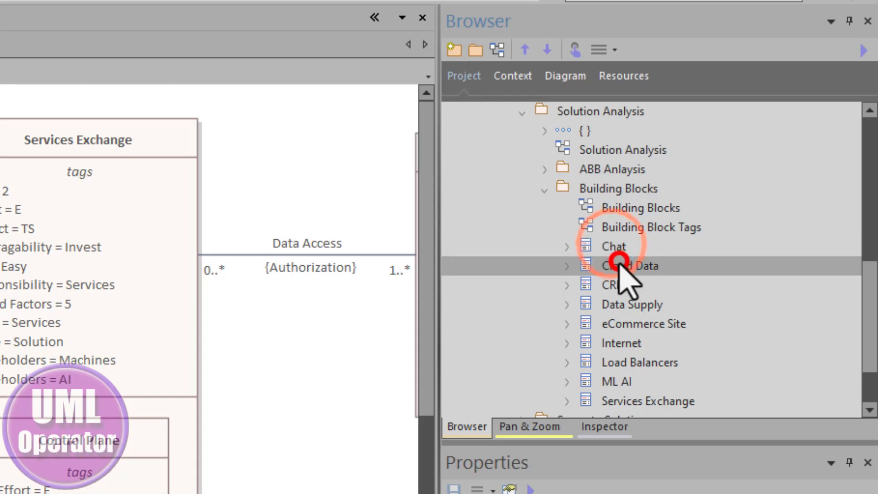
{"action": "left_click", "coordinate": [620, 284]}
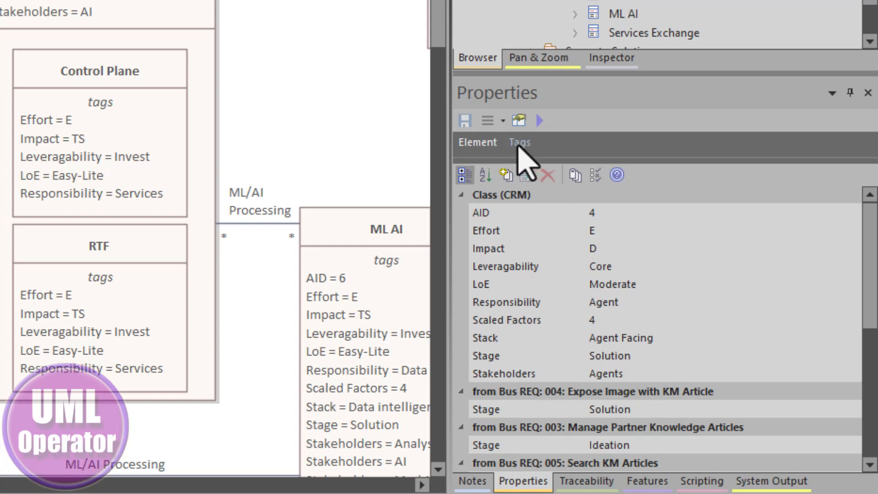
{"action": "left_click", "coordinate": [480, 142]}
{"action": "left_click", "coordinate": [516, 143]}
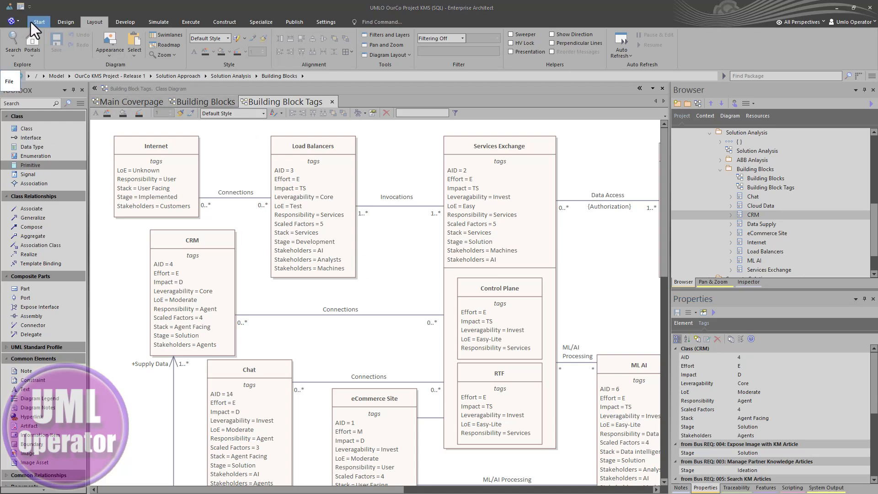
Apply the custom Tagged Value Analysis workspace layout from My Workspaces.
{"action": "left_click", "coordinate": [40, 22]}
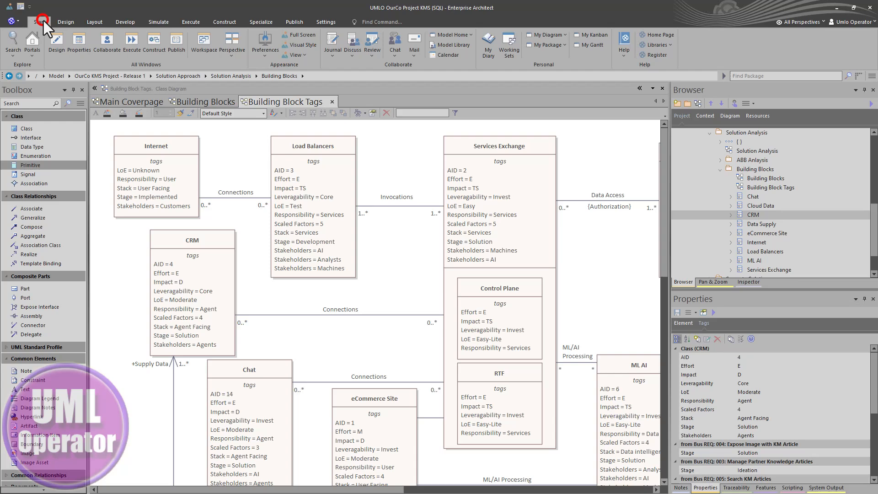
{"action": "left_click", "coordinate": [205, 47]}
{"action": "left_click", "coordinate": [242, 65]}
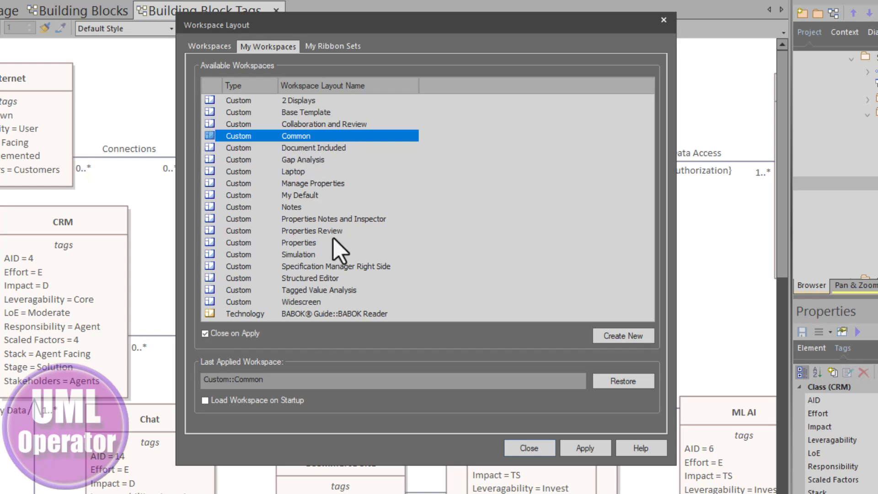
{"action": "left_click", "coordinate": [312, 292]}
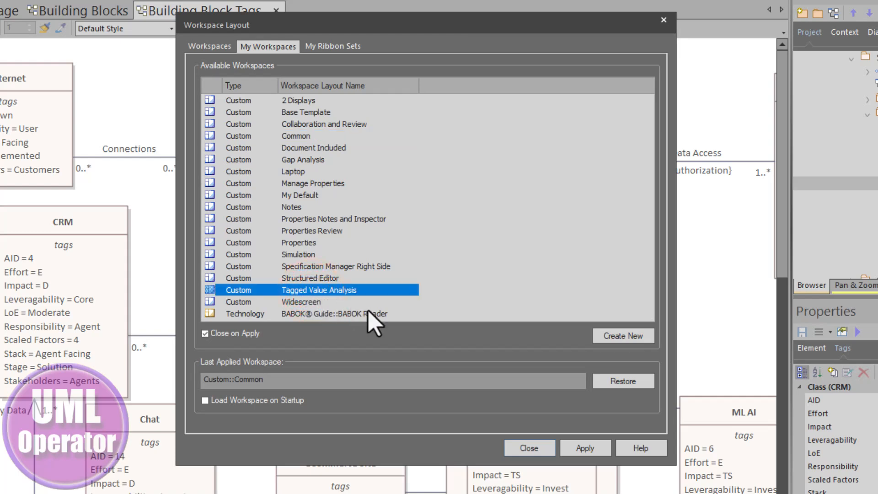
{"action": "left_click", "coordinate": [567, 446]}
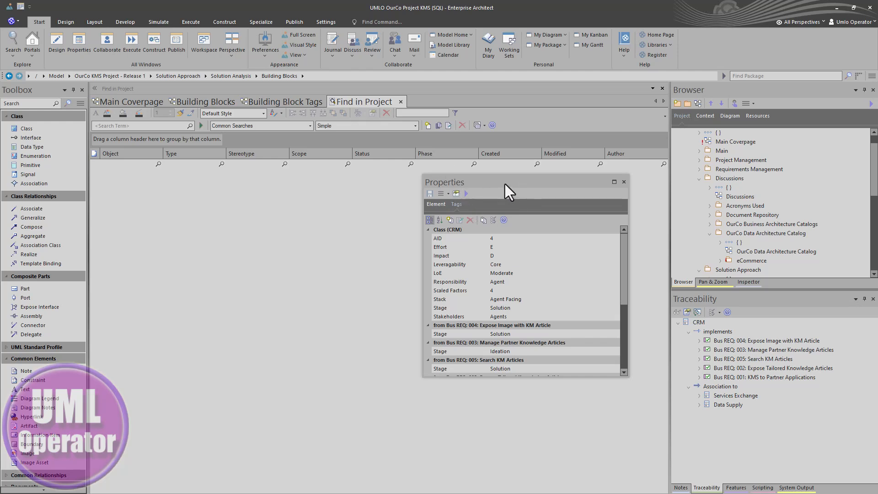
{"action": "mouse_move", "coordinate": [526, 188]}
{"action": "left_mouse_down"}
{"action": "mouse_move", "coordinate": [385, 252]}
{"action": "mouse_move", "coordinate": [520, 185]}
{"action": "left_mouse_up"}
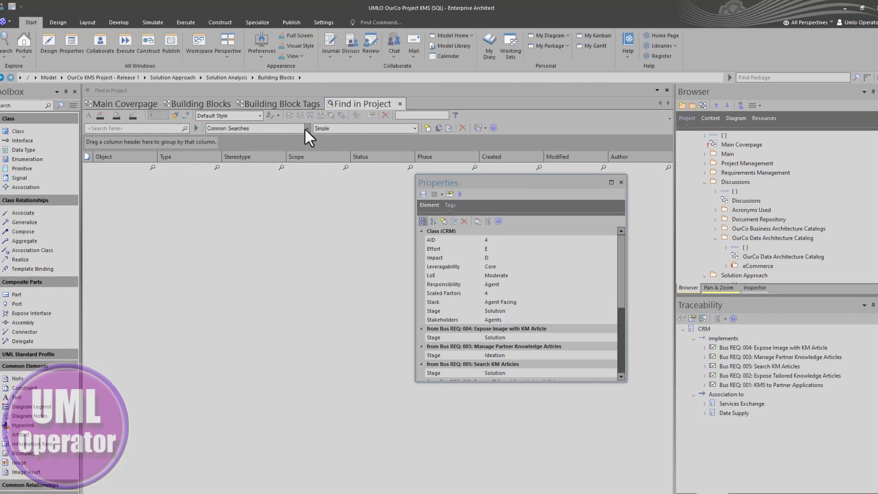
Choose the Building Block Tagged Values by Application search from My Searches, show its SQL query and move the Properties window off it.
{"action": "left_click", "coordinate": [309, 125]}
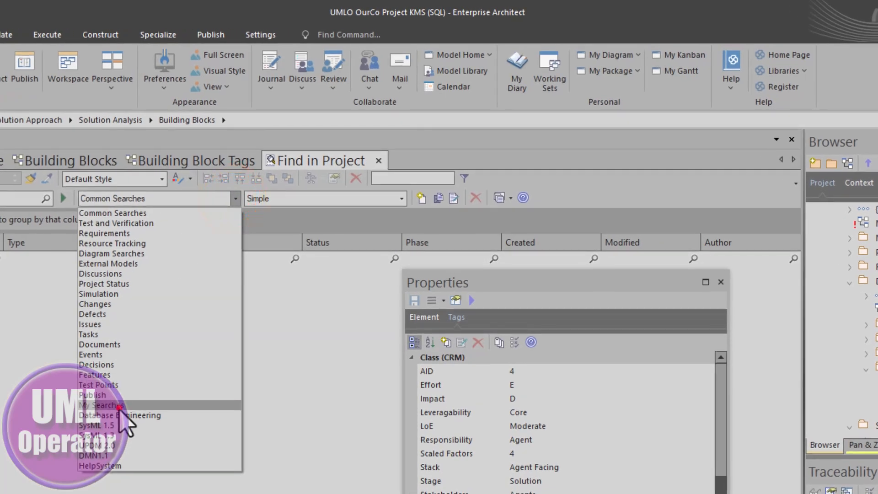
{"action": "left_click", "coordinate": [120, 406]}
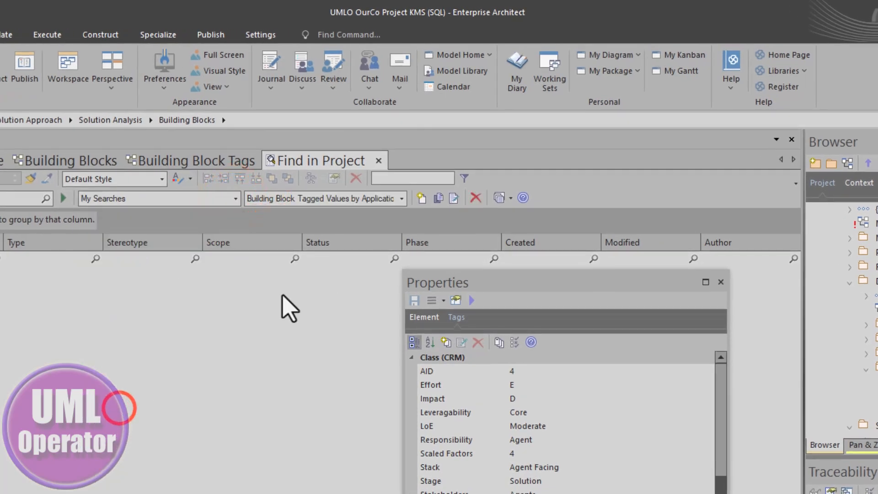
{"action": "left_click", "coordinate": [402, 200]}
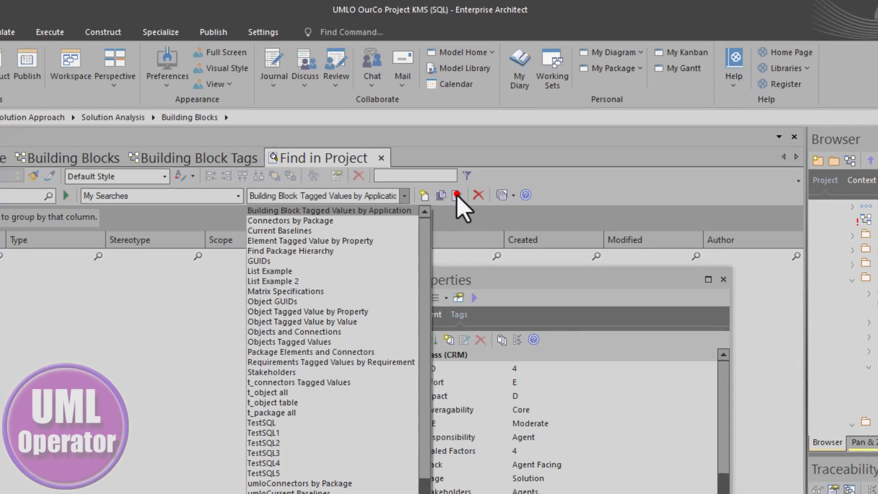
{"action": "left_click", "coordinate": [455, 196]}
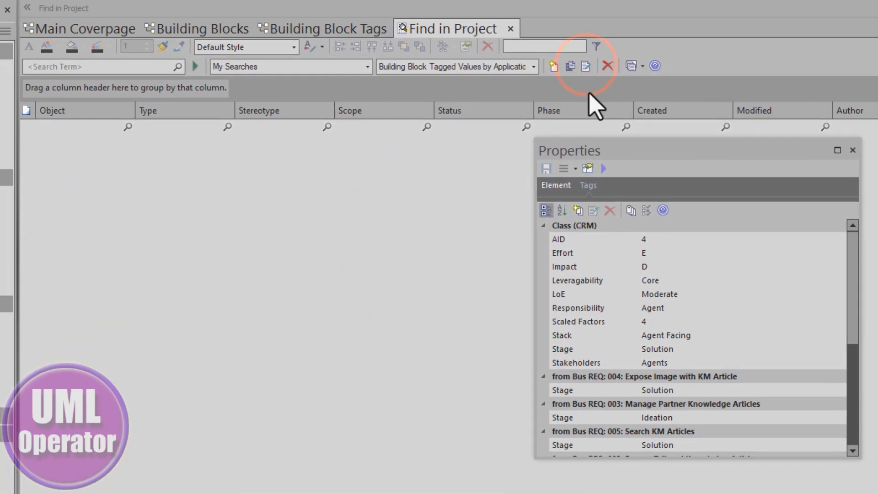
{"action": "left_click", "coordinate": [585, 65]}
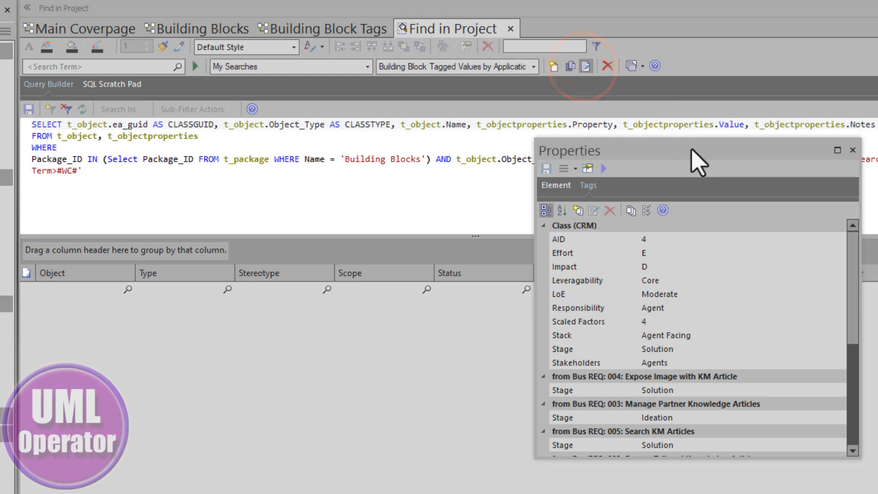
{"action": "left_click_drag", "start_coordinate": [691, 151], "coordinate": [875, 205]}
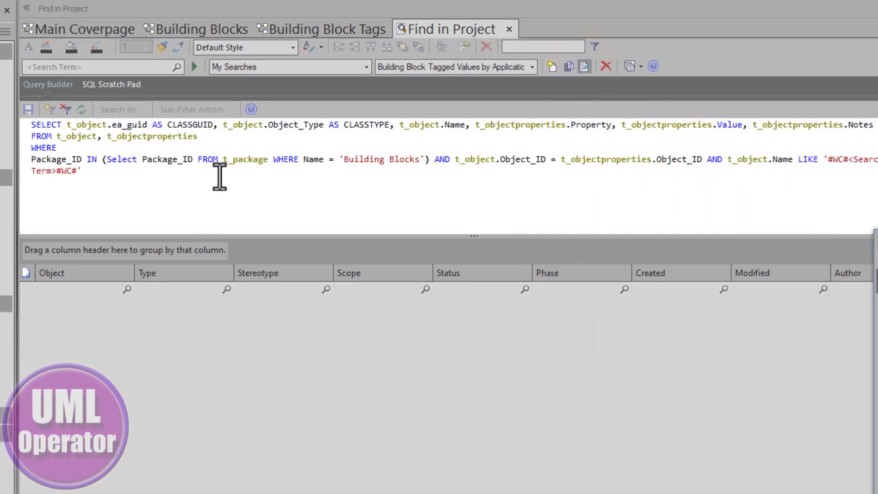
Examine the search's SQL query, including the t_object and t_objectproperties tables and the selected columns.
{"action": "left_click_drag", "start_coordinate": [132, 177], "coordinate": [10, 130]}
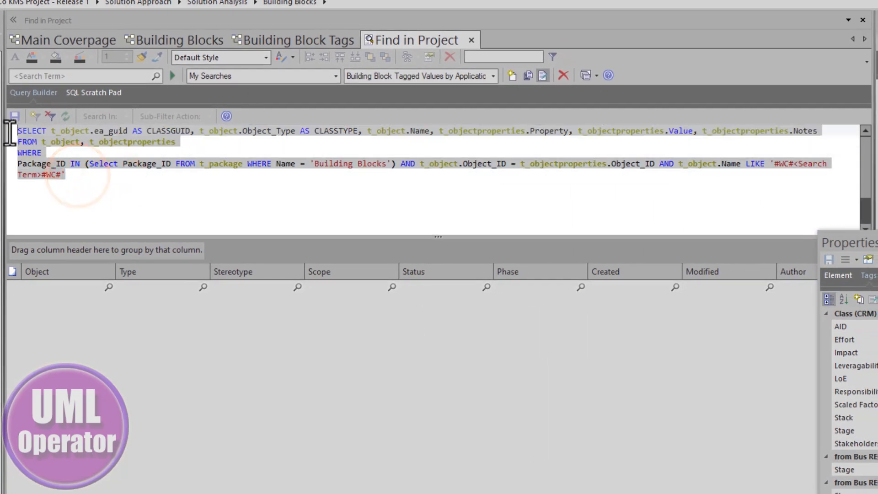
{"action": "left_click", "coordinate": [73, 173]}
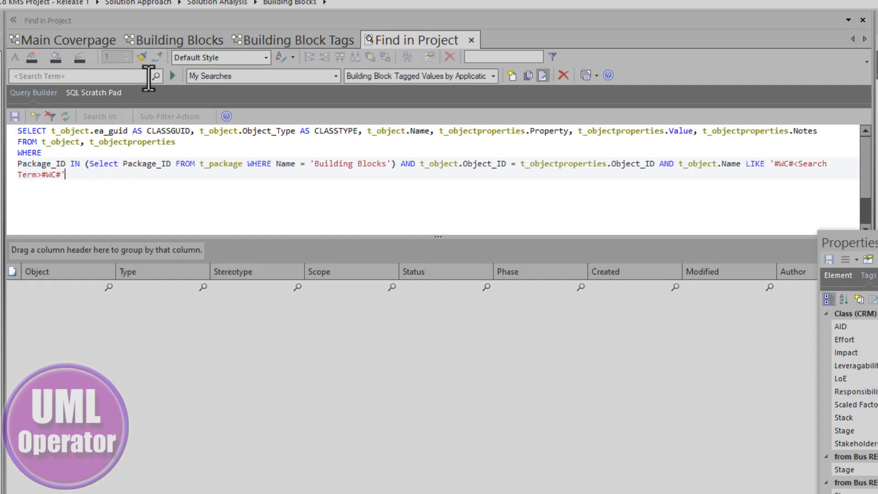
{"action": "left_click", "coordinate": [96, 92]}
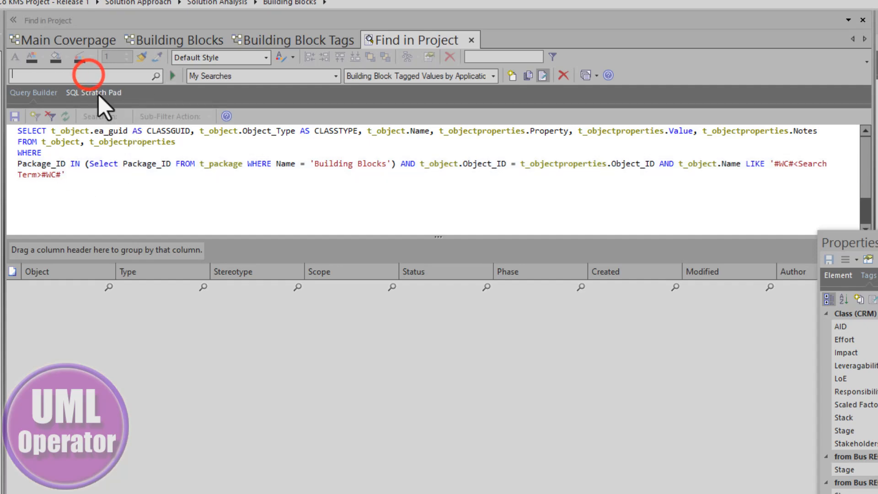
{"action": "left_click", "coordinate": [54, 142]}
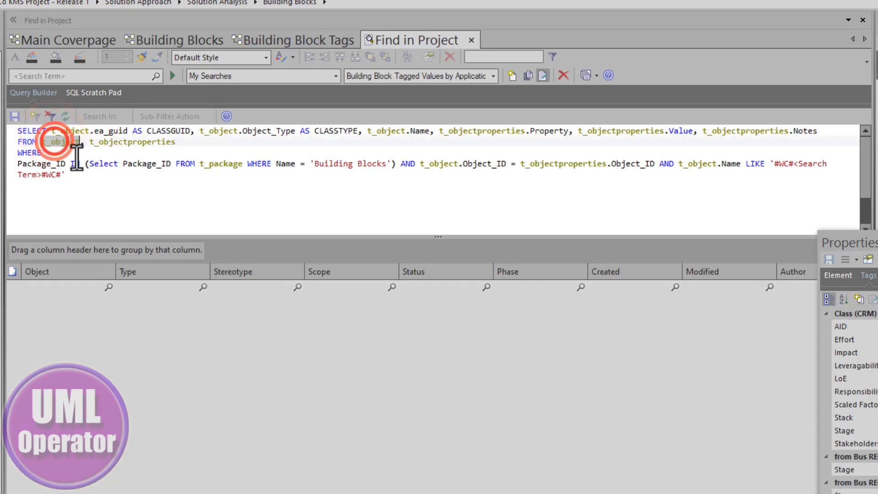
{"action": "double_click", "coordinate": [118, 142]}
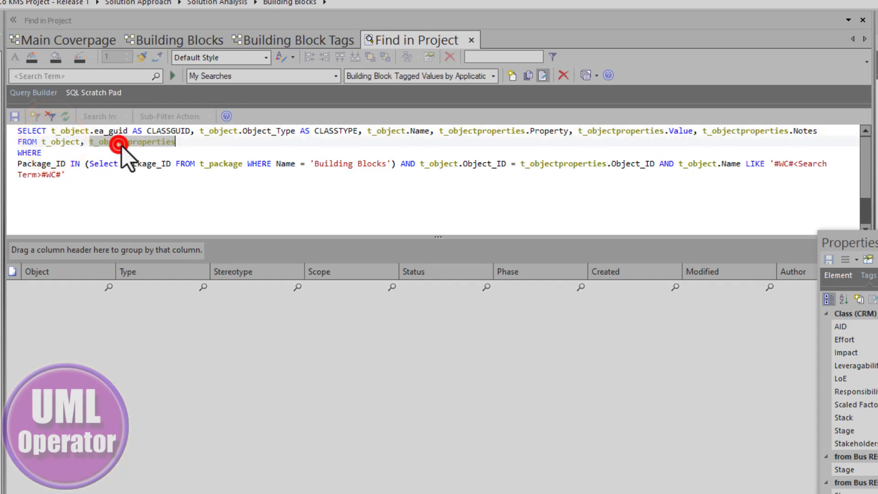
{"action": "left_click", "coordinate": [125, 172]}
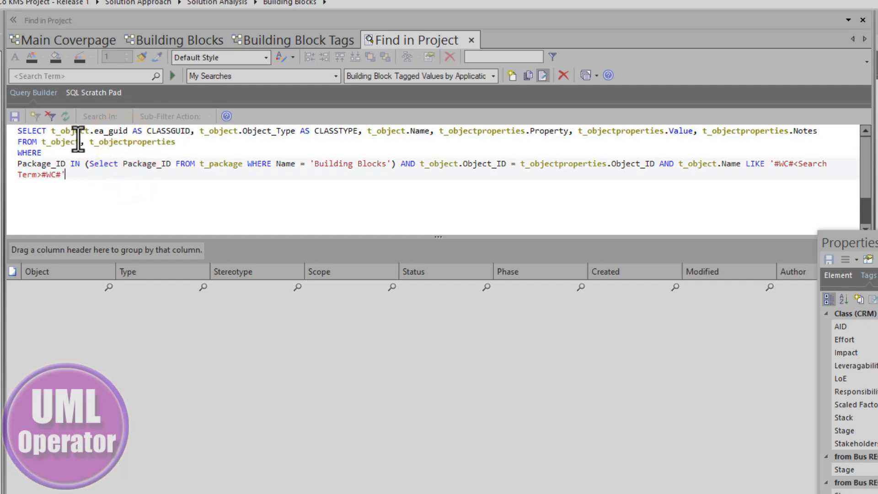
{"action": "left_click_drag", "start_coordinate": [61, 131], "coordinate": [719, 133]}
{"action": "left_click", "coordinate": [732, 131]}
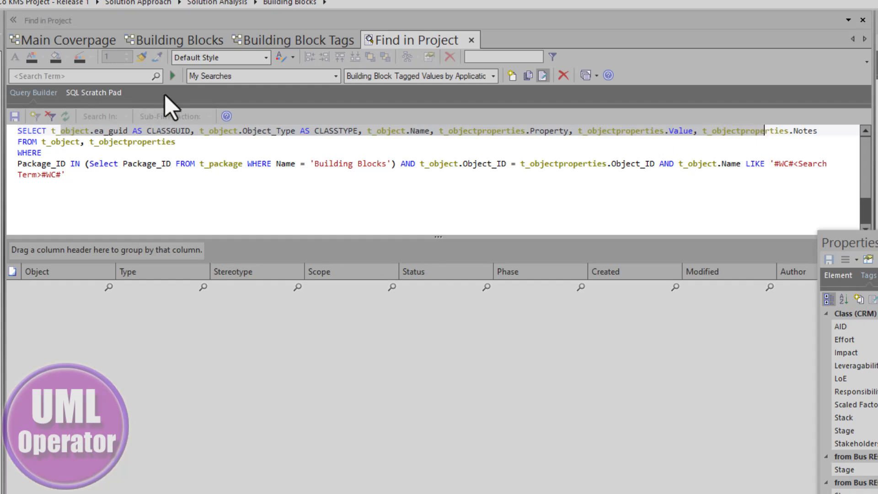
Run the search without a search term and compare the Name, Property, Value and Notes columns with the query's SELECT fields.
{"action": "left_click", "coordinate": [174, 74]}
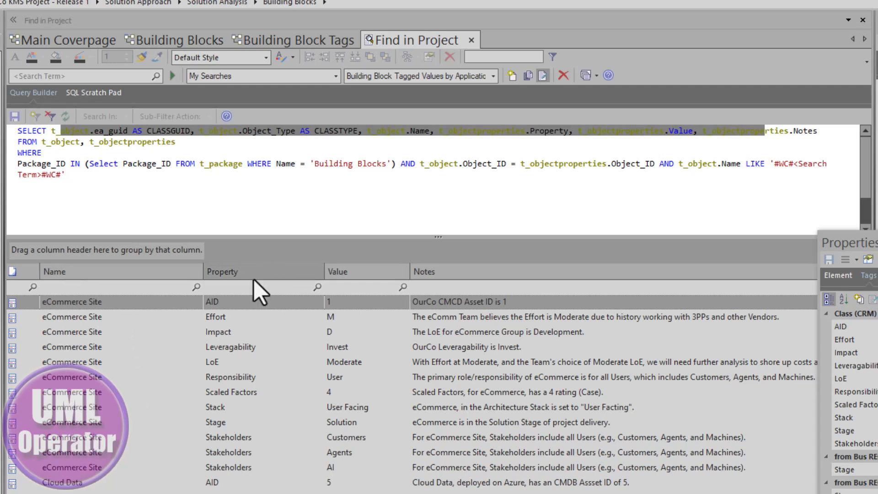
{"action": "left_click", "coordinate": [241, 483]}
{"action": "left_click", "coordinate": [257, 203]}
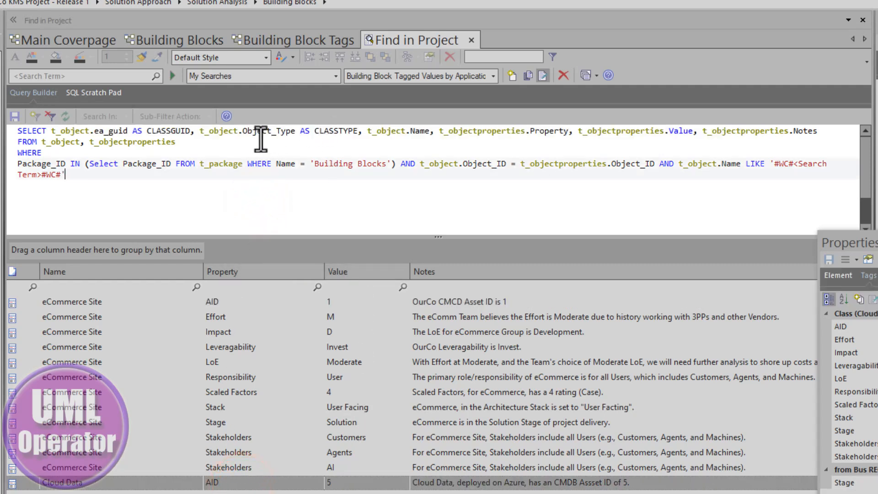
{"action": "left_click", "coordinate": [416, 131]}
{"action": "left_click", "coordinate": [536, 132]}
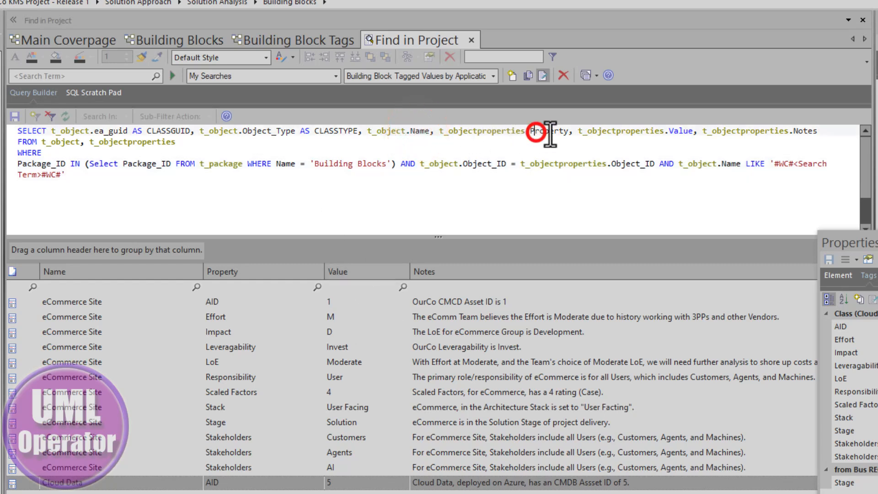
{"action": "left_click", "coordinate": [681, 131]}
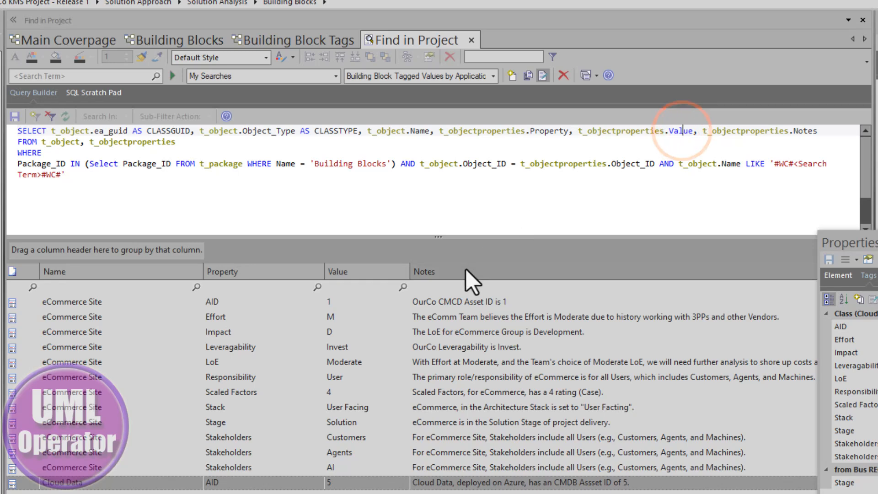
{"action": "left_click", "coordinate": [807, 130]}
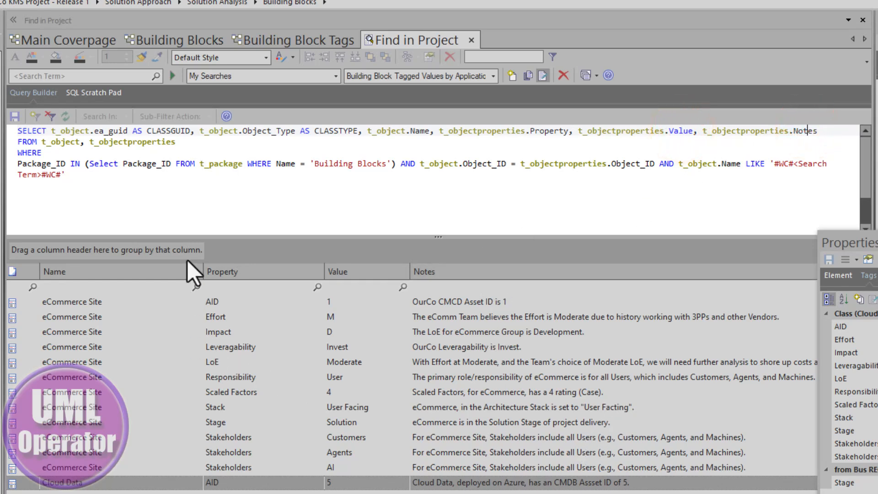
Run the search for "chat" and examine how the search term is used in the query's LIKE condition.
{"action": "left_click", "coordinate": [58, 76]}
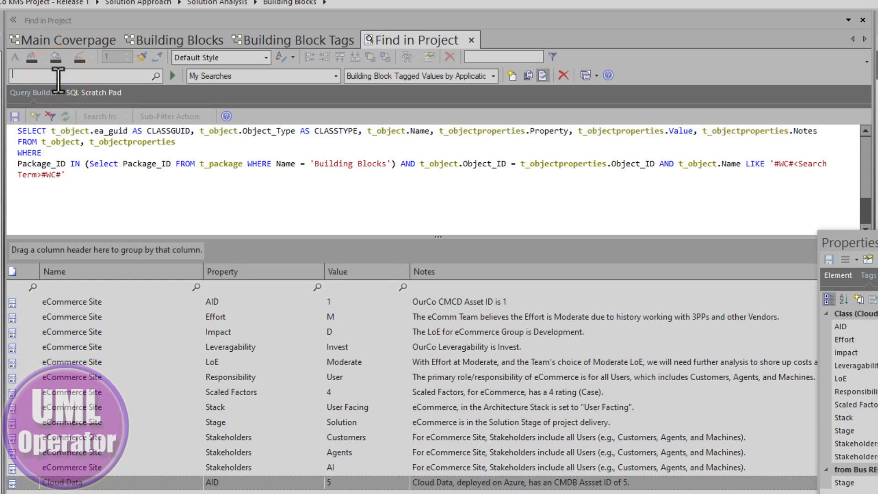
{"action": "type", "text": "chat"}
{"action": "key", "text": "Return"}
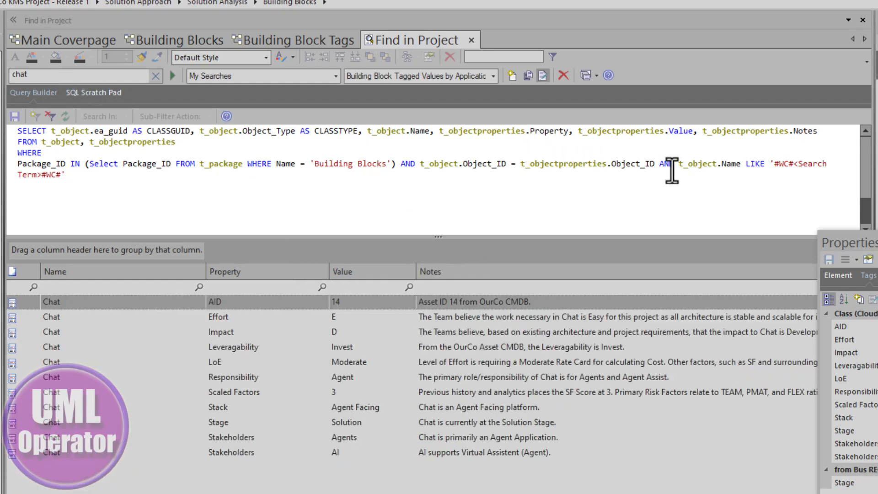
{"action": "left_click_drag", "start_coordinate": [777, 167], "coordinate": [796, 167]}
{"action": "left_click", "coordinate": [795, 163]}
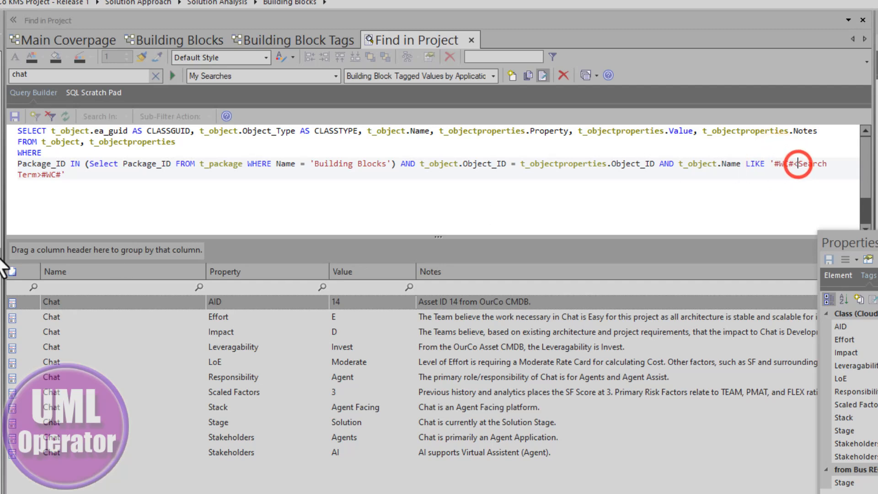
{"action": "left_click", "coordinate": [53, 73]}
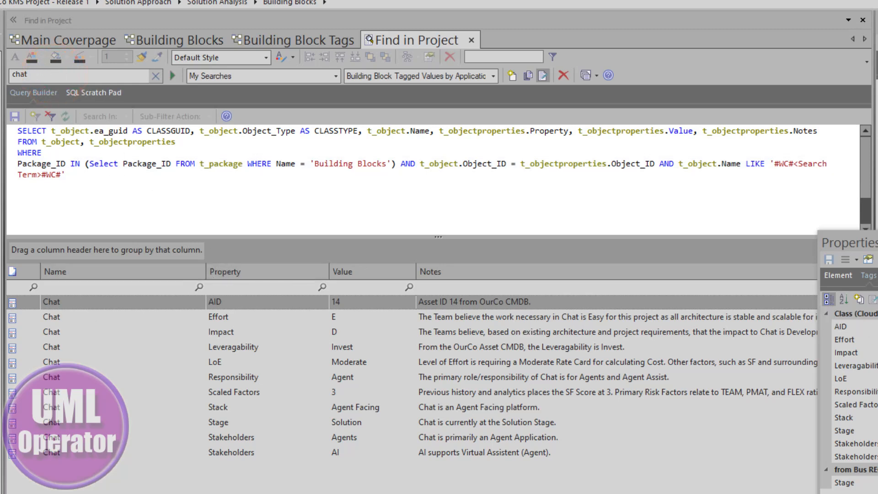
Float the Find in Project window beside the Properties window over the Building Block Tags diagram, and select the Chat AID result.
{"action": "left_click_drag", "start_coordinate": [851, 242], "coordinate": [708, 29]}
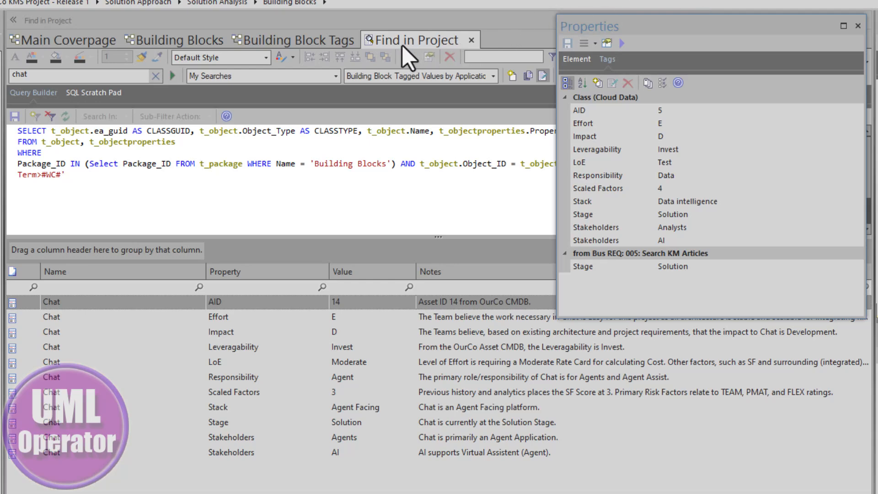
{"action": "left_click_drag", "start_coordinate": [402, 42], "coordinate": [64, 143]}
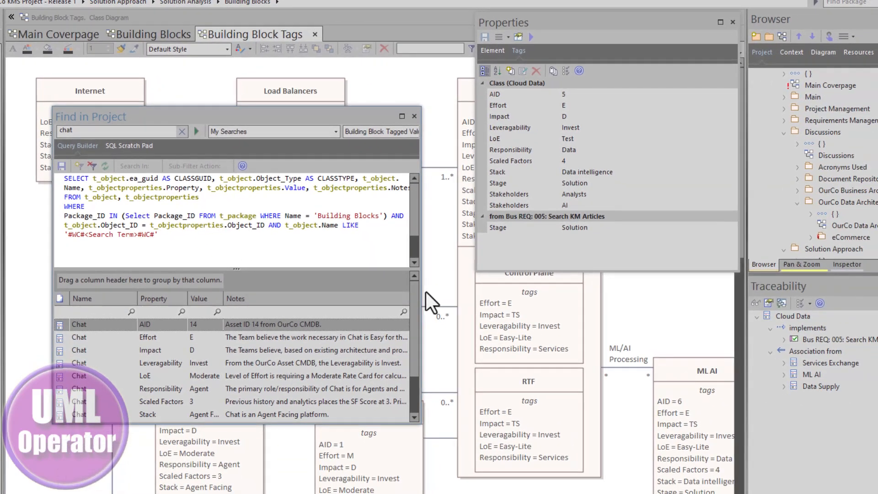
{"action": "left_click", "coordinate": [76, 328]}
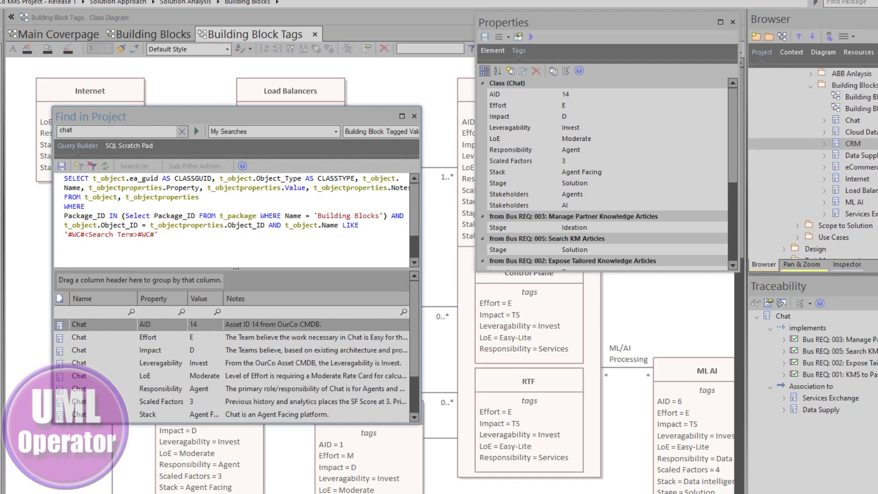
Select the Data Supply class in the project browser, search for "data s" and review its tagged values and notes.
{"action": "left_click", "coordinate": [859, 155]}
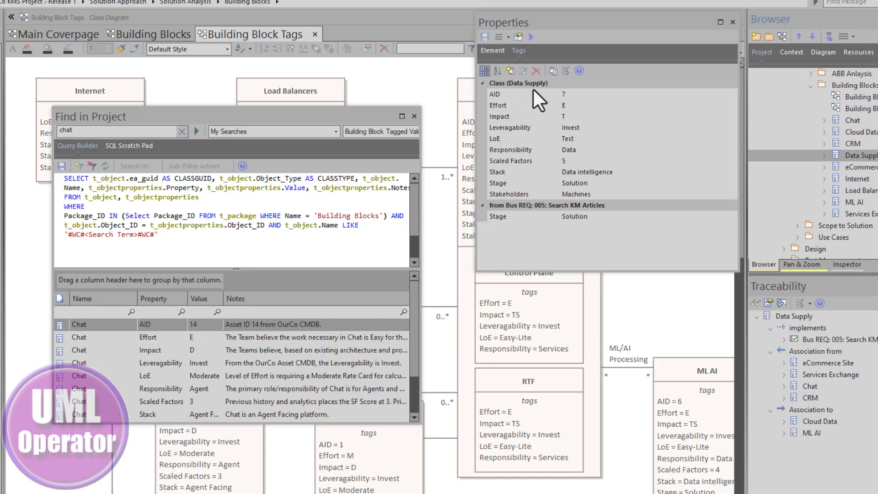
{"action": "double_click", "coordinate": [69, 127]}
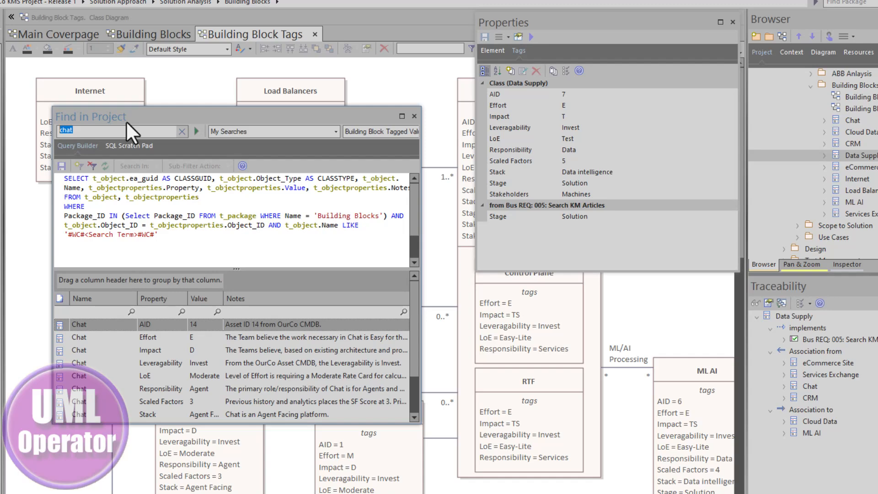
{"action": "type", "text": "data s"}
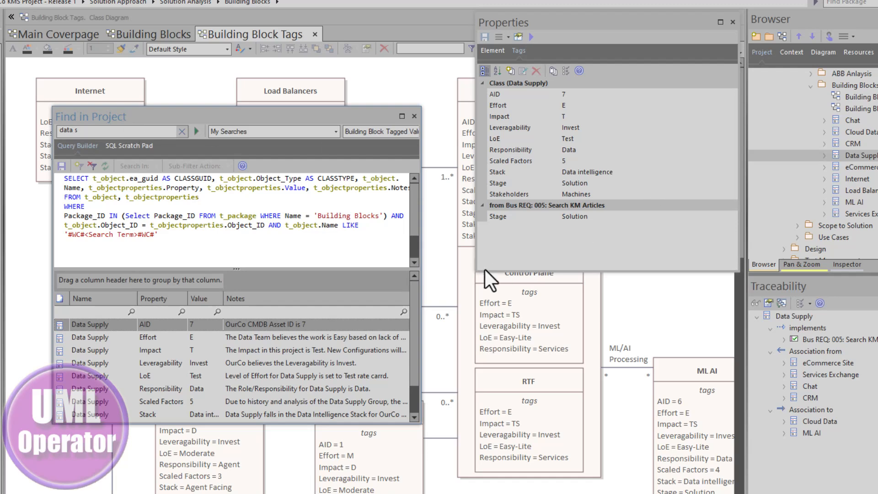
{"action": "scroll", "coordinate": [86, 376], "scroll_direction": "down", "scroll_amount": 1}
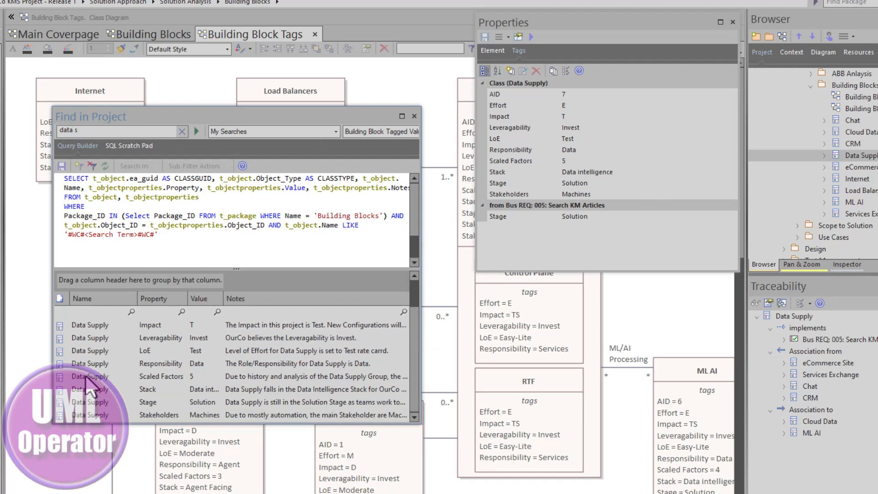
{"action": "scroll", "coordinate": [86, 377], "scroll_direction": "up", "scroll_amount": 1}
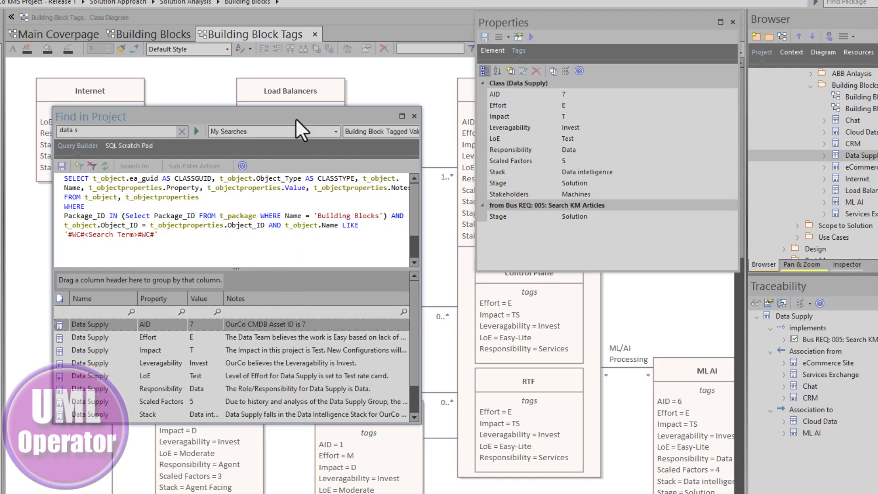
Move the Find in Project window higher over the diagram and review the Data Supply results from AID through Stakeholders.
{"action": "left_click_drag", "start_coordinate": [287, 103], "coordinate": [287, 5]}
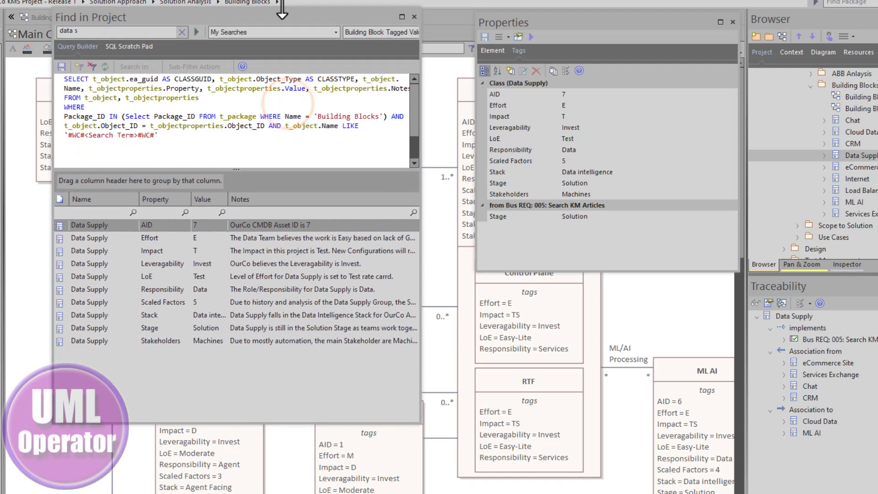
{"action": "left_click", "coordinate": [273, 226]}
{"action": "left_click_drag", "start_coordinate": [271, 227], "coordinate": [284, 341]}
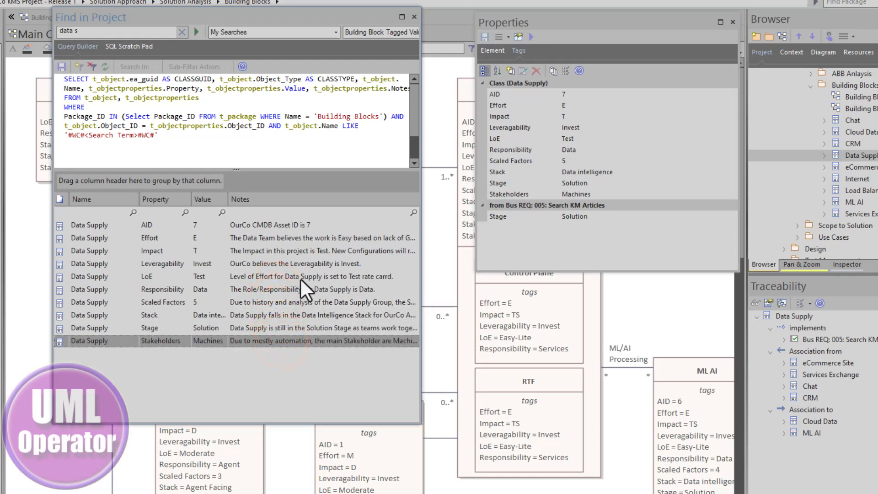
{"action": "left_click", "coordinate": [261, 225]}
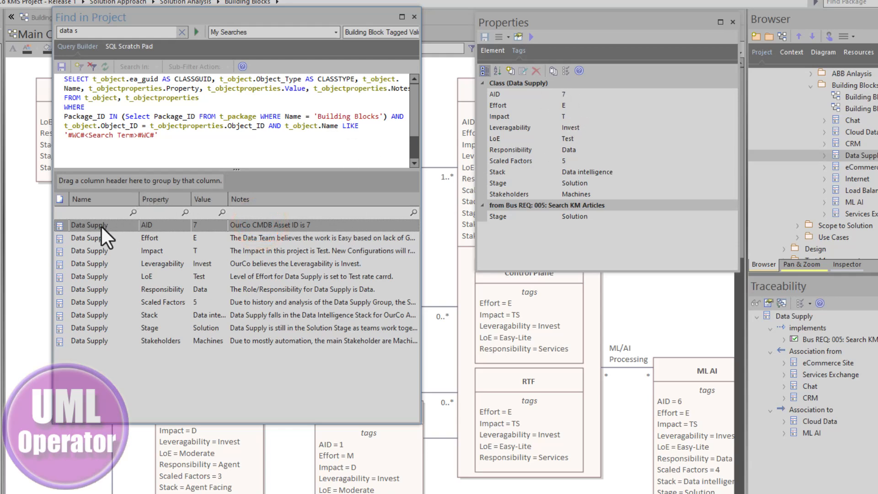
View the note on Data Supply's AID tagged value beside the search results, and close it without changes.
{"action": "left_click", "coordinate": [500, 93]}
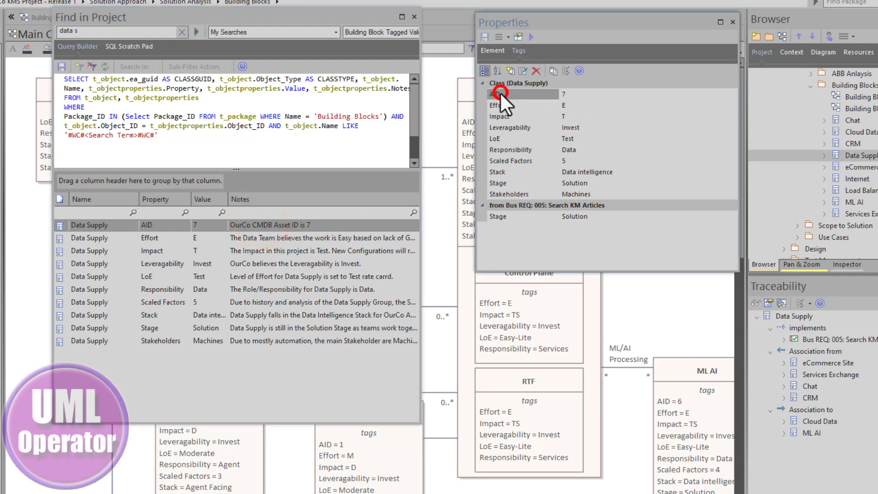
{"action": "left_click", "coordinate": [522, 72]}
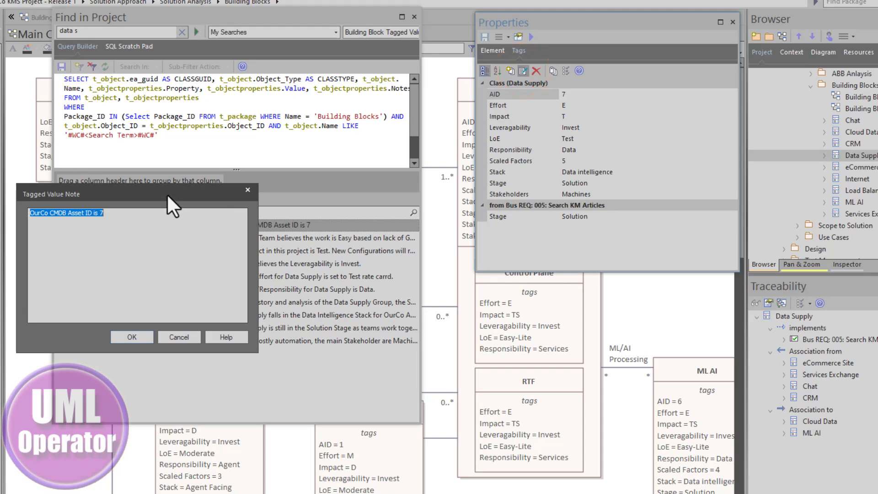
{"action": "left_click_drag", "start_coordinate": [167, 193], "coordinate": [620, 290]}
{"action": "left_click", "coordinate": [583, 317]}
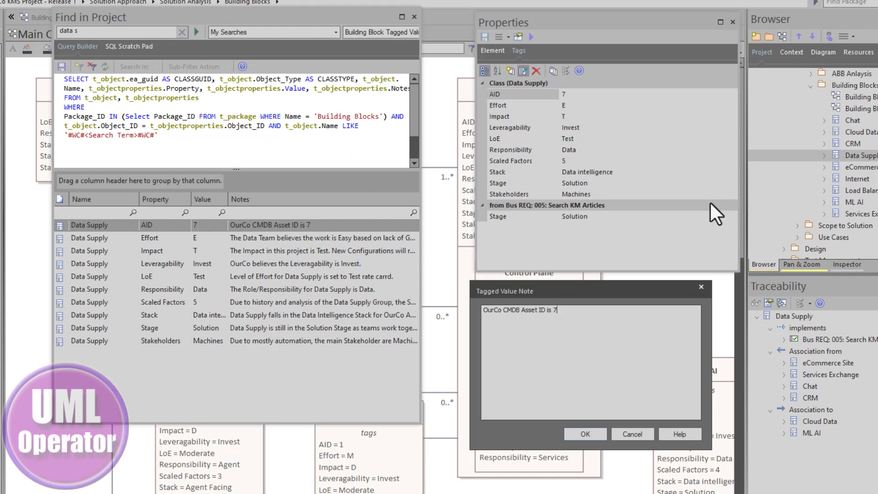
{"action": "left_click", "coordinate": [632, 435]}
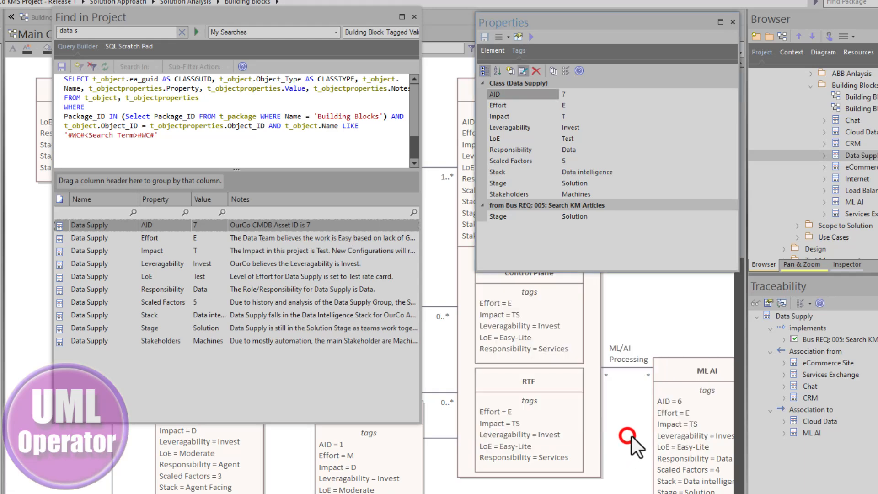
Select the CRM class in the project browser, search for "cr" and select the Stage result.
{"action": "left_click", "coordinate": [854, 144]}
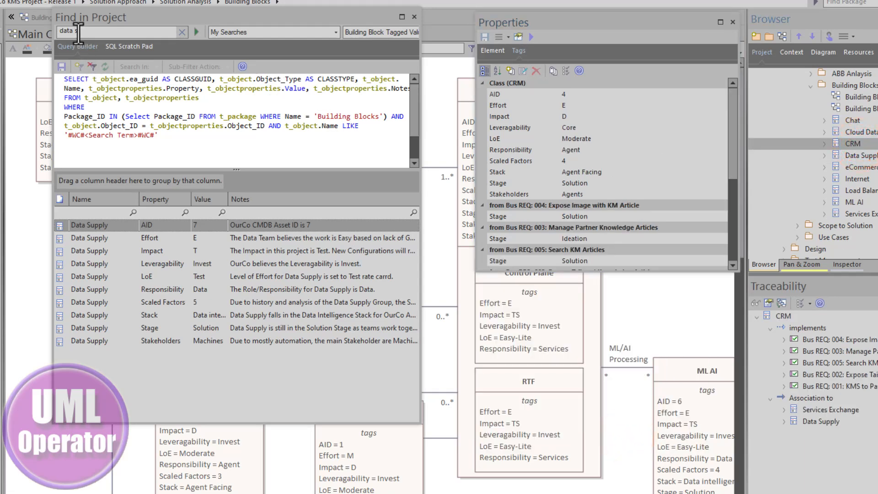
{"action": "left_click_drag", "start_coordinate": [77, 30], "coordinate": [49, 31]}
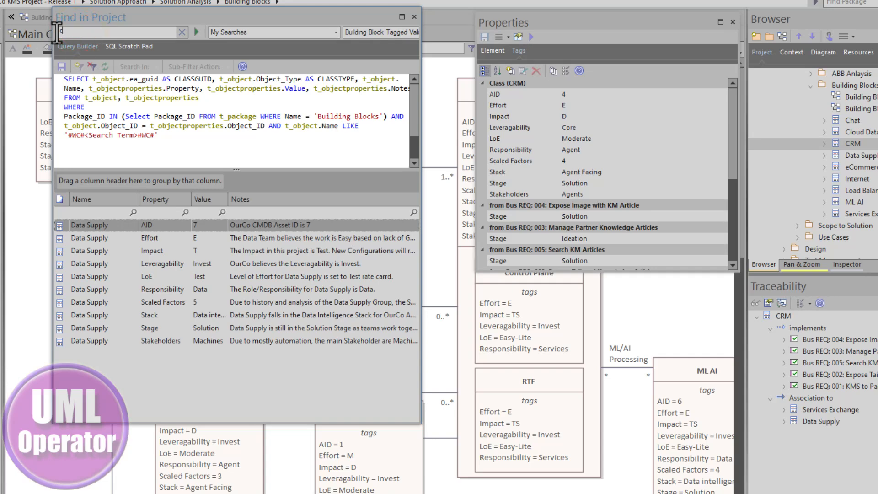
{"action": "type", "text": "cr"}
{"action": "key", "text": "Return"}
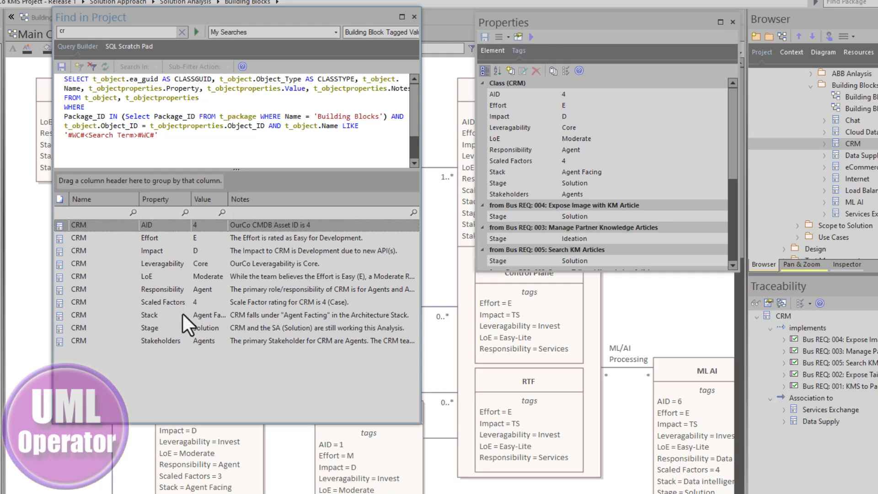
{"action": "left_click", "coordinate": [174, 328]}
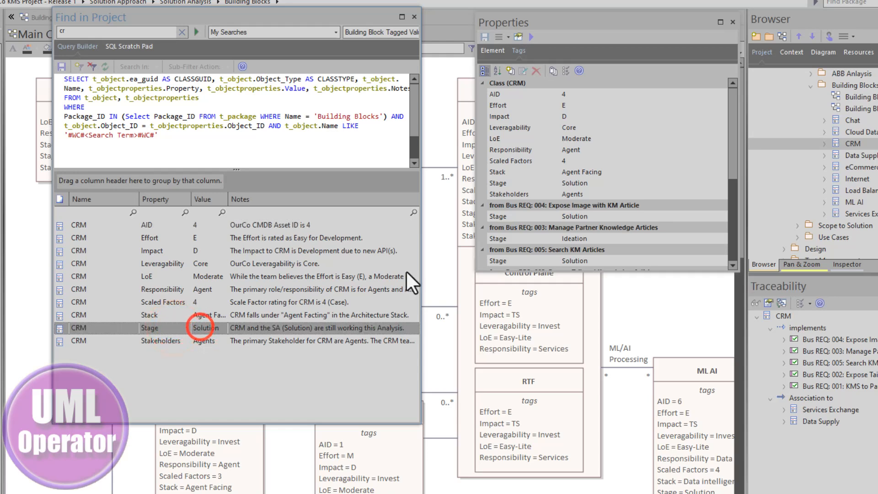
Change the CRM class's Stage tagged value to Design and set it back to Solution.
{"action": "left_click", "coordinate": [594, 183]}
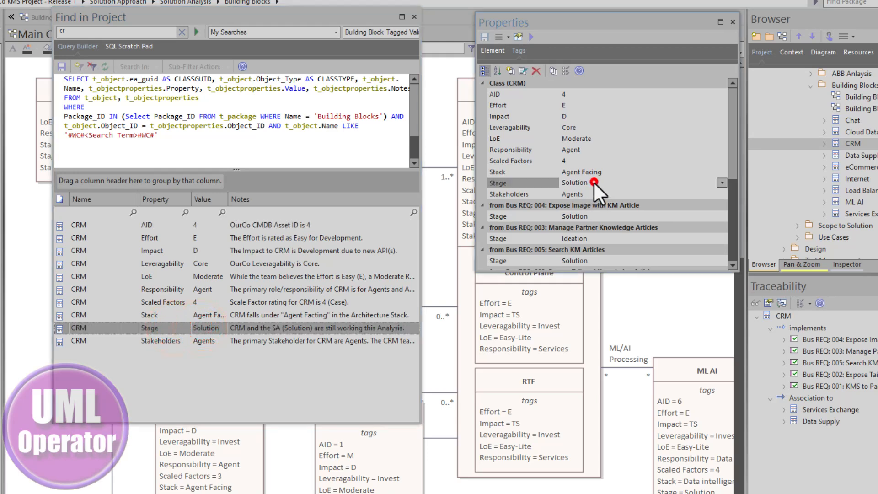
{"action": "left_click", "coordinate": [720, 182]}
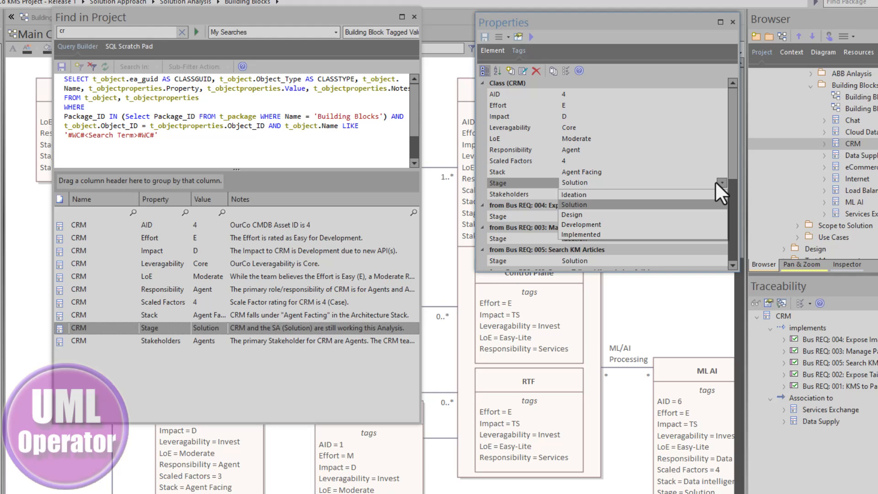
{"action": "left_click", "coordinate": [597, 212]}
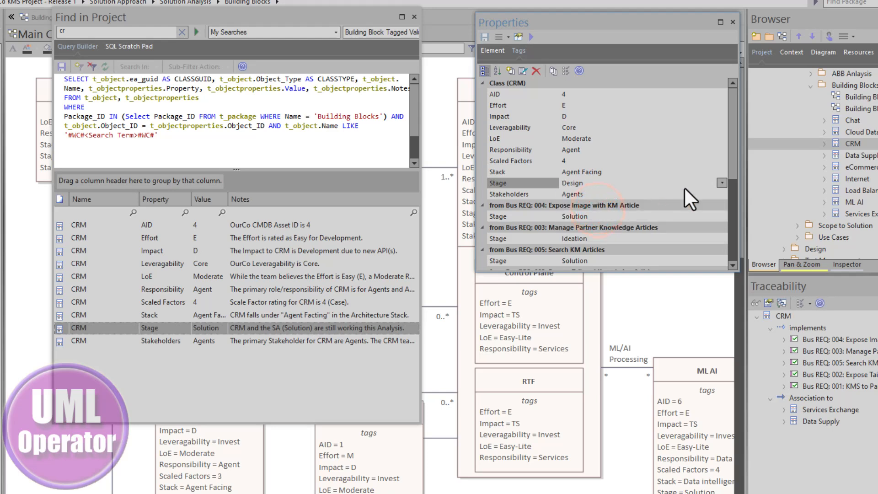
{"action": "left_click", "coordinate": [722, 182]}
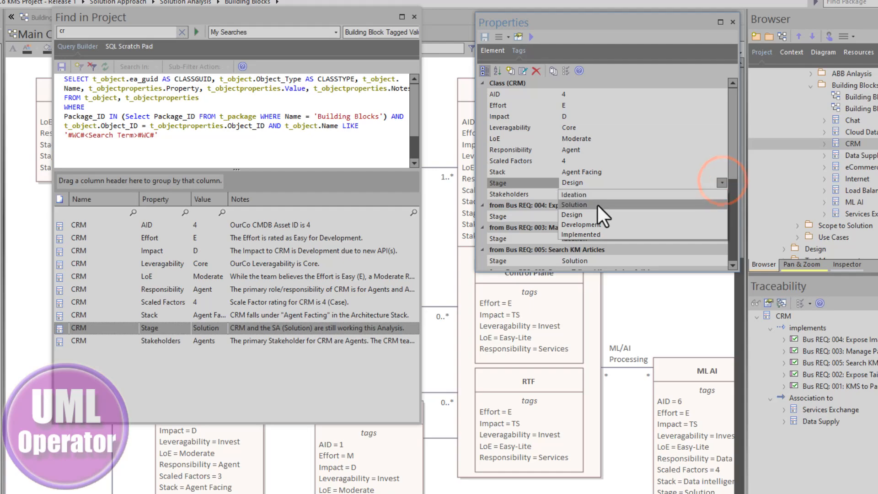
{"action": "left_click", "coordinate": [597, 205]}
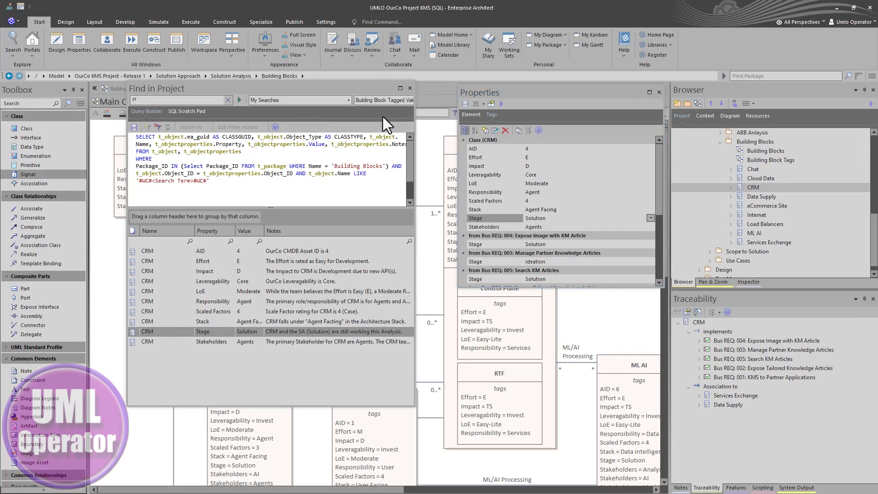
Maximize the Find in Project window and run the TestSQL4 search on the eCommerce package with the term "cr".
{"action": "left_click", "coordinate": [380, 112]}
{"action": "left_click", "coordinate": [400, 88]}
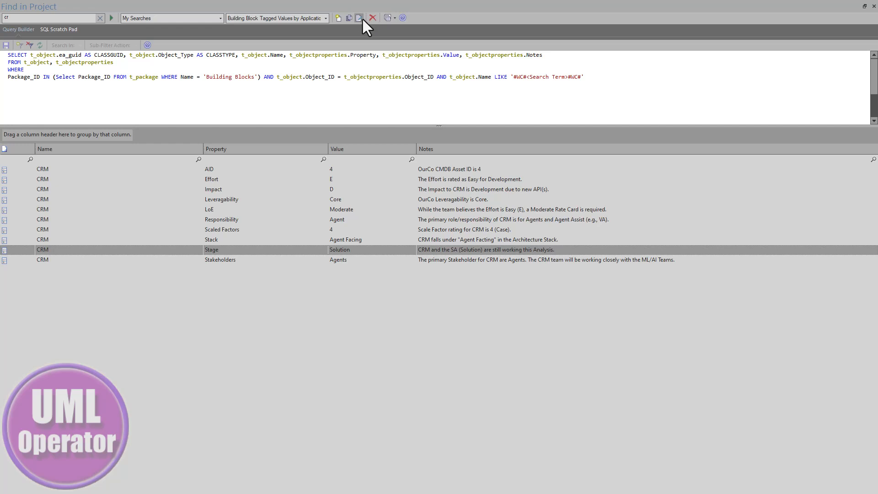
{"action": "left_click", "coordinate": [325, 18]}
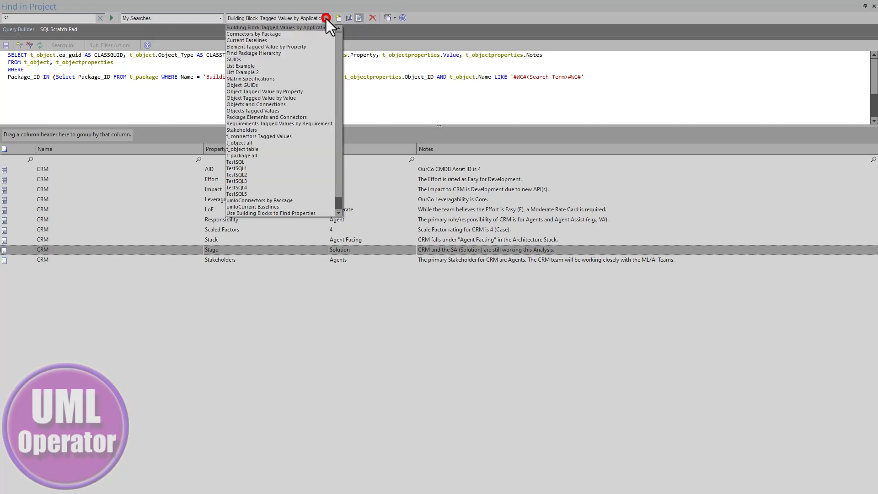
{"action": "left_click", "coordinate": [246, 189]}
{"action": "double_click", "coordinate": [220, 78]}
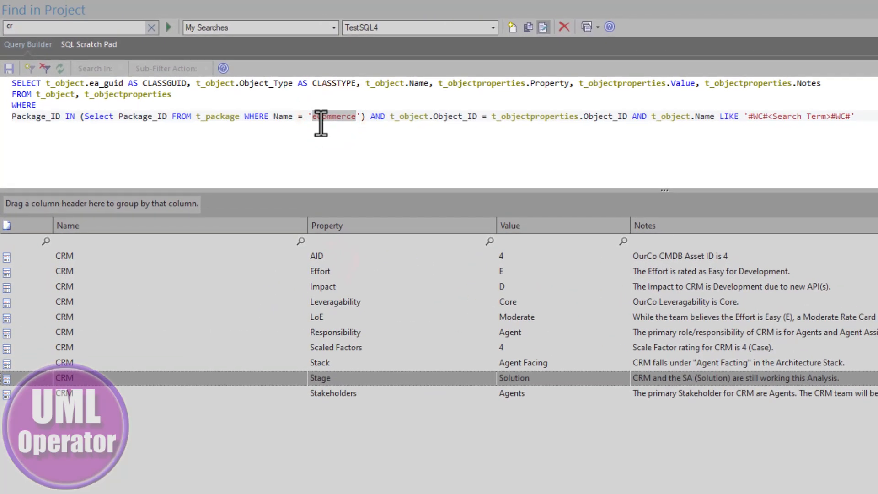
{"action": "left_click", "coordinate": [169, 27]}
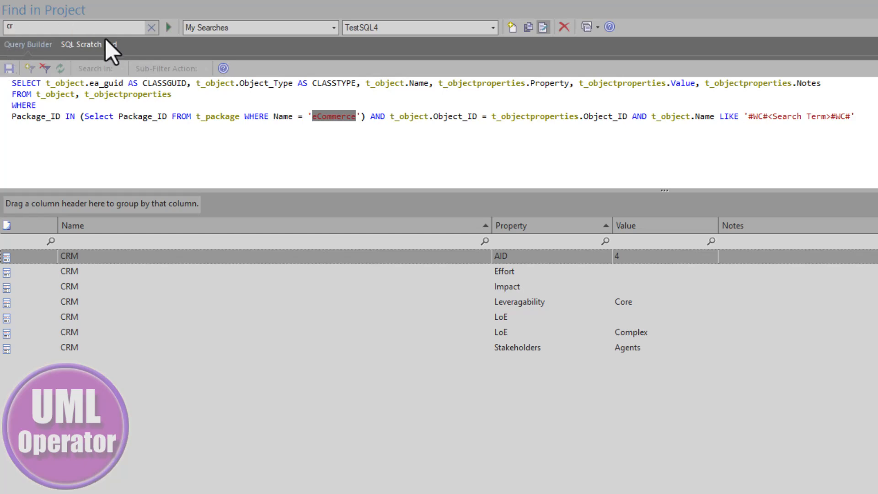
Clear the search term, run TestSQL4 again and browse the tagged values of all eCommerce building blocks.
{"action": "left_click", "coordinate": [151, 28]}
{"action": "left_click", "coordinate": [168, 27]}
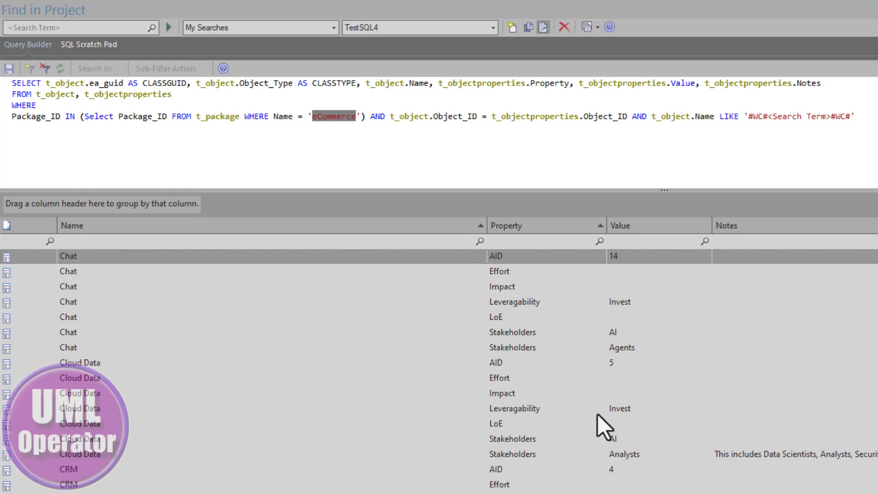
{"action": "scroll", "coordinate": [623, 416], "scroll_direction": "down", "scroll_amount": 6}
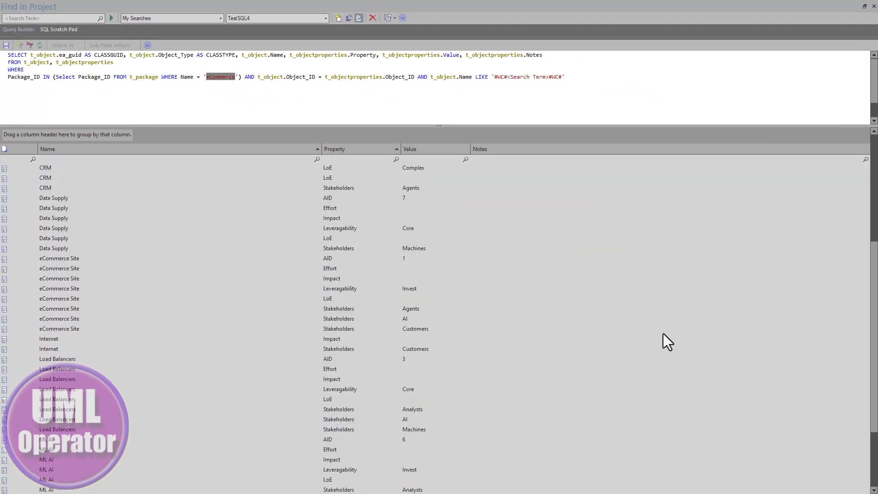
{"action": "scroll", "coordinate": [662, 334], "scroll_direction": "down", "scroll_amount": 3}
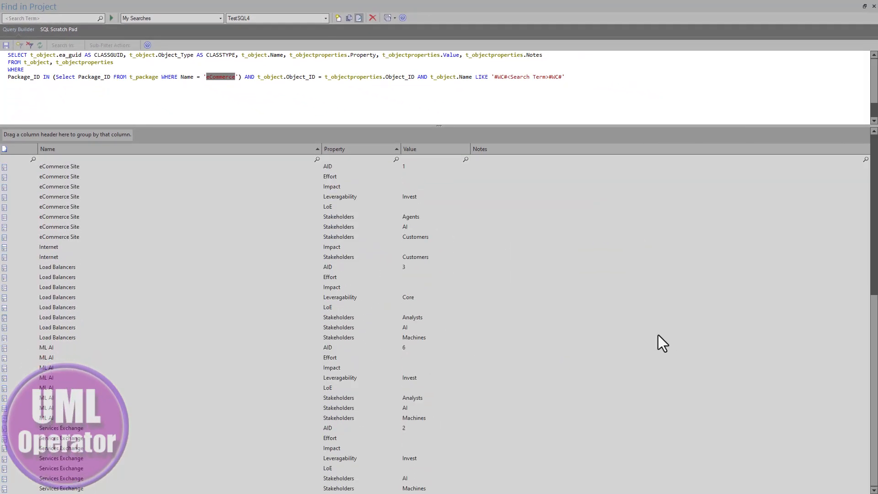
{"action": "scroll", "coordinate": [655, 334], "scroll_direction": "up", "scroll_amount": 9}
Examine the Value and Notes columns of the Chat and Cloud Data rows for completeness.
{"action": "left_click", "coordinate": [554, 298]}
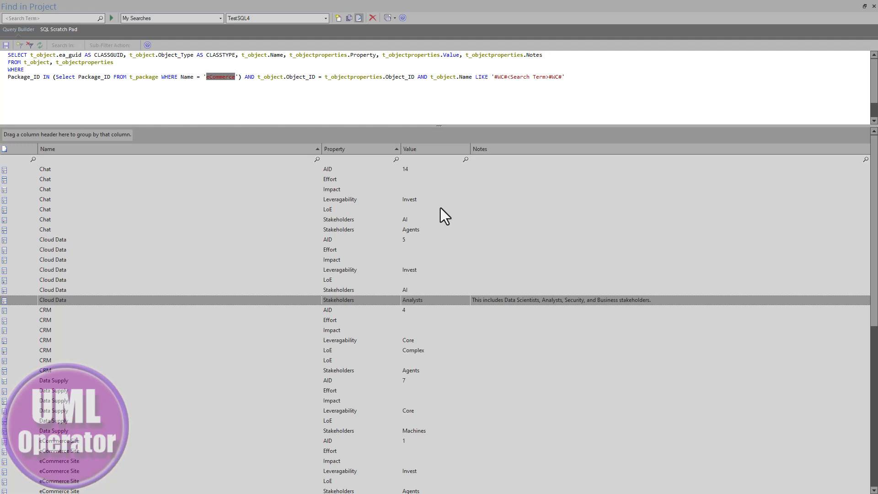
{"action": "left_click", "coordinate": [419, 179]}
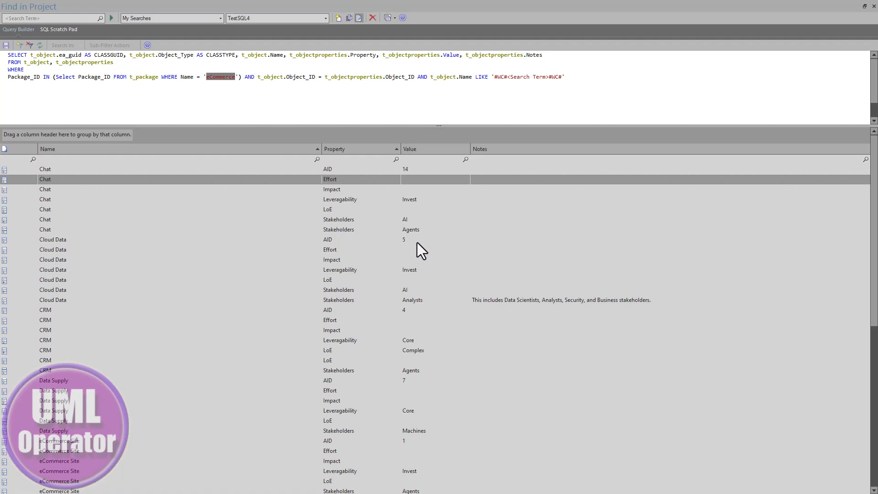
{"action": "left_click", "coordinate": [511, 229]}
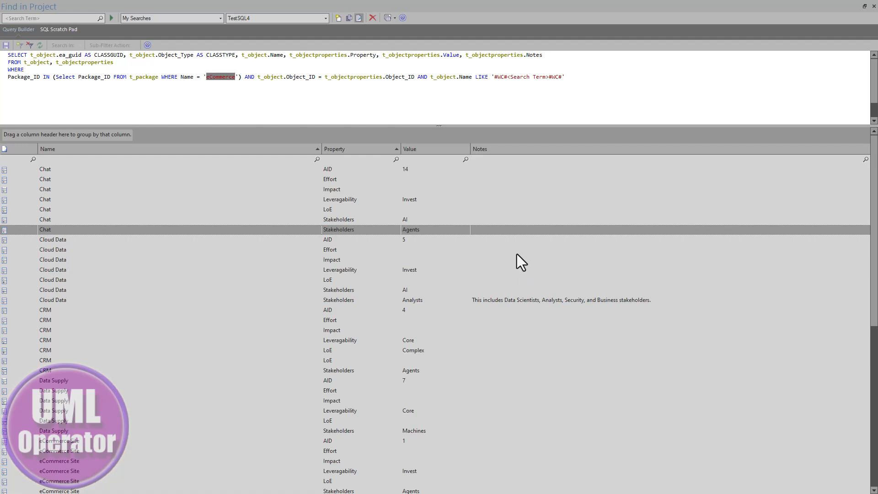
{"action": "left_click", "coordinate": [493, 240]}
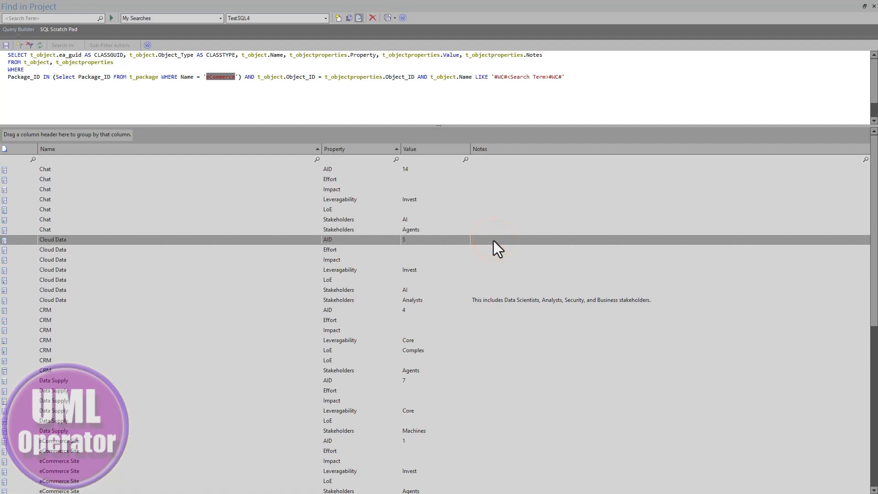
{"action": "left_click", "coordinate": [411, 250]}
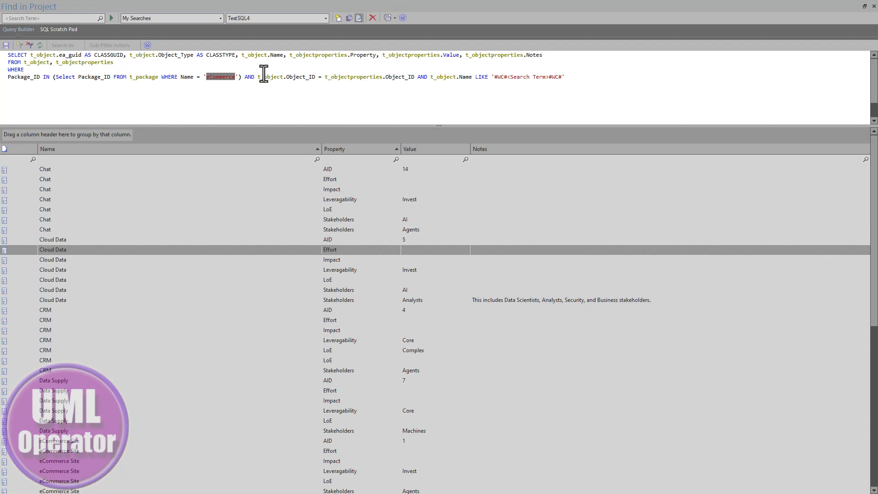
Switch to the Building Block Tagged Values by Application search and run it without a search term.
{"action": "left_click", "coordinate": [326, 18]}
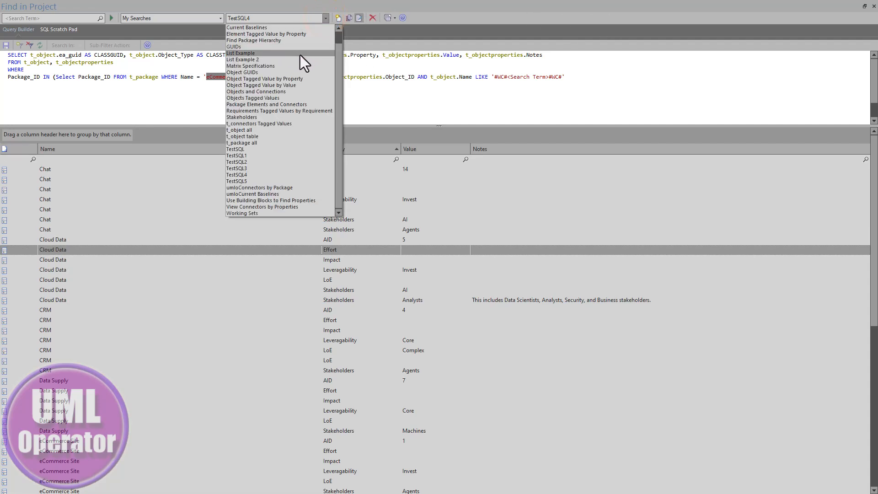
{"action": "left_click", "coordinate": [339, 29]}
{"action": "left_click", "coordinate": [263, 28]}
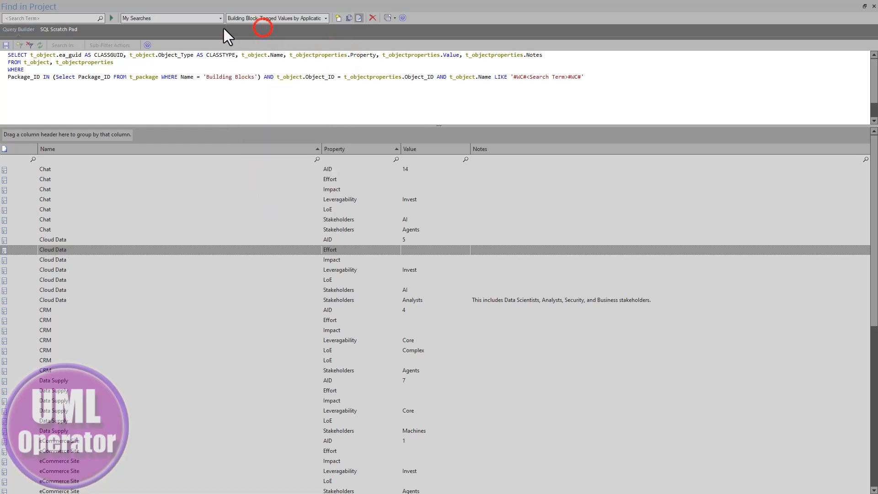
{"action": "left_click", "coordinate": [111, 18]}
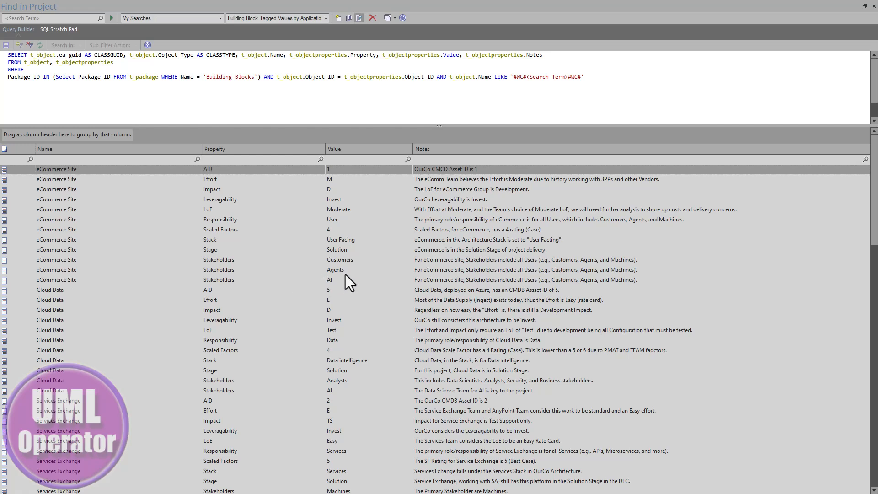
Restore the Find in Project window to floating size, and review Cloud Data's Effort options and the CRM class's tagged values.
{"action": "left_click", "coordinate": [863, 7]}
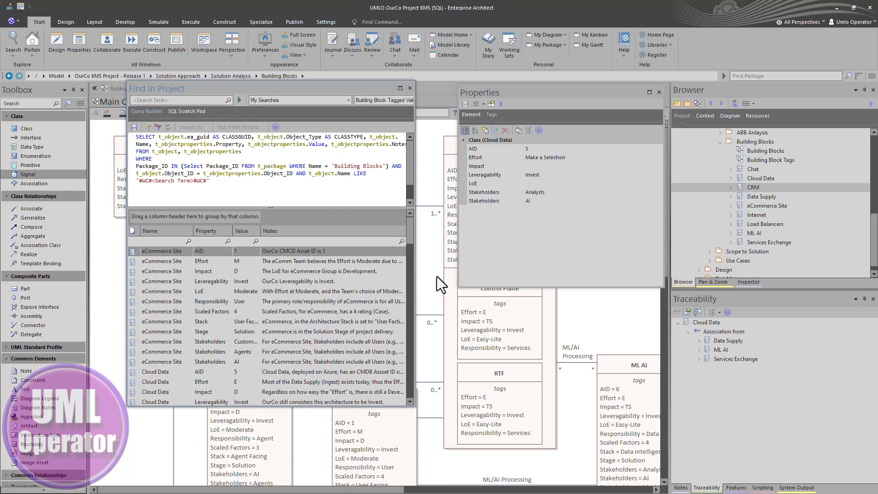
{"action": "left_click", "coordinate": [534, 159]}
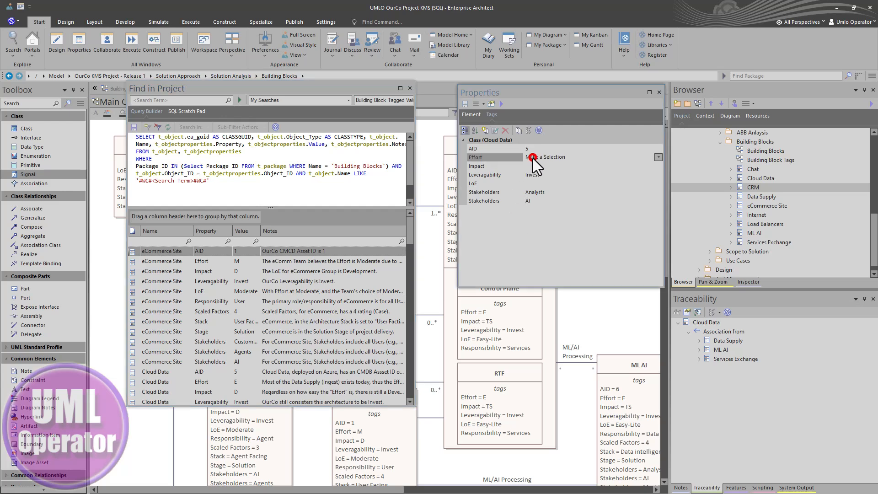
{"action": "left_click", "coordinate": [659, 157]}
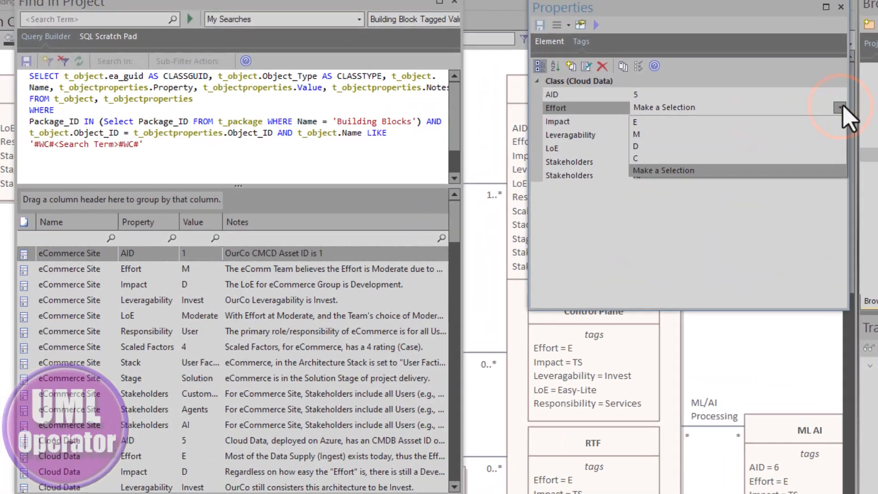
{"action": "left_click", "coordinate": [840, 109]}
{"action": "scroll", "coordinate": [719, 213], "scroll_direction": "down", "scroll_amount": 1}
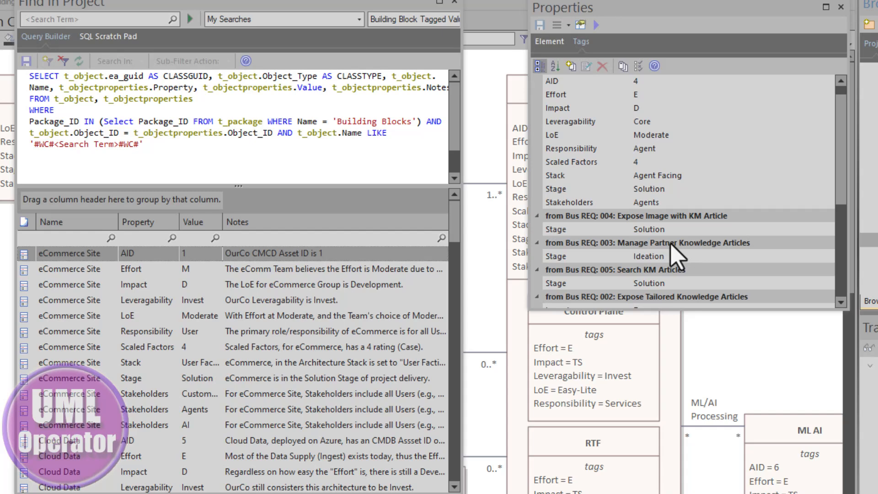
{"action": "scroll", "coordinate": [672, 244], "scroll_direction": "up", "scroll_amount": 1}
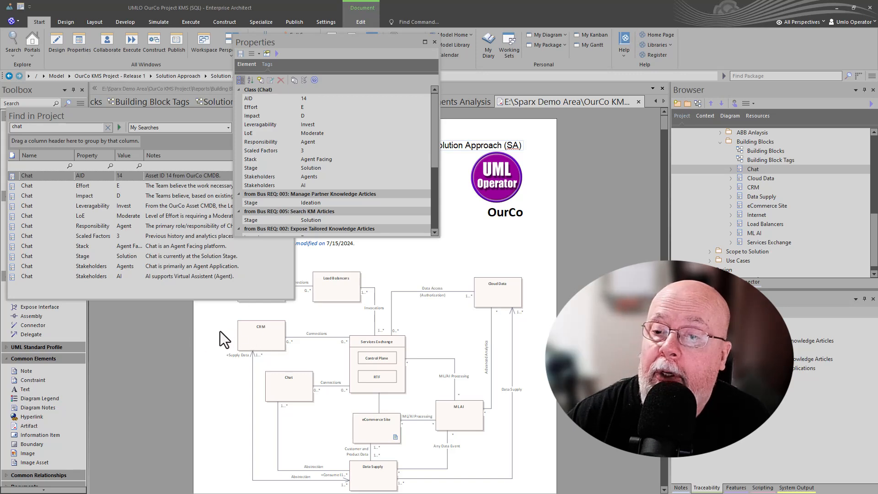
Look over the Solution Approach report's architecture diagram and the Chat Virtual Assistant description below it.
{"action": "left_click", "coordinate": [413, 300]}
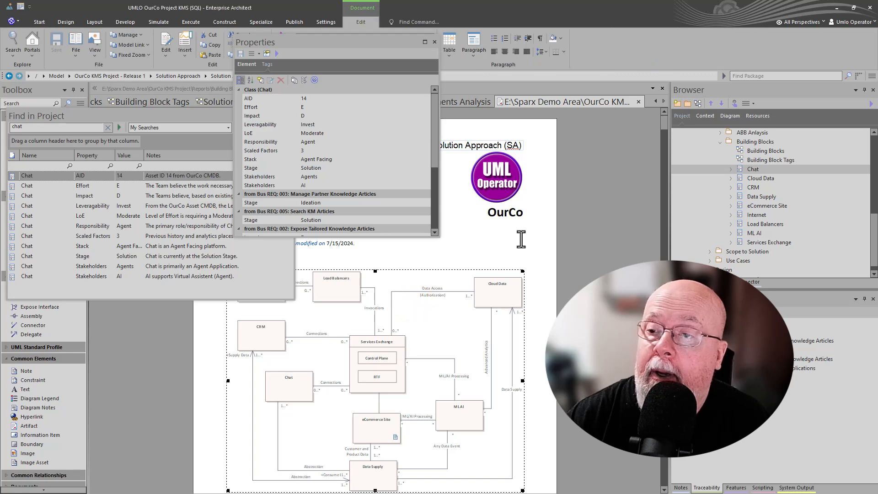
{"action": "left_click", "coordinate": [564, 267]}
{"action": "scroll", "coordinate": [566, 269], "scroll_direction": "down", "scroll_amount": 3}
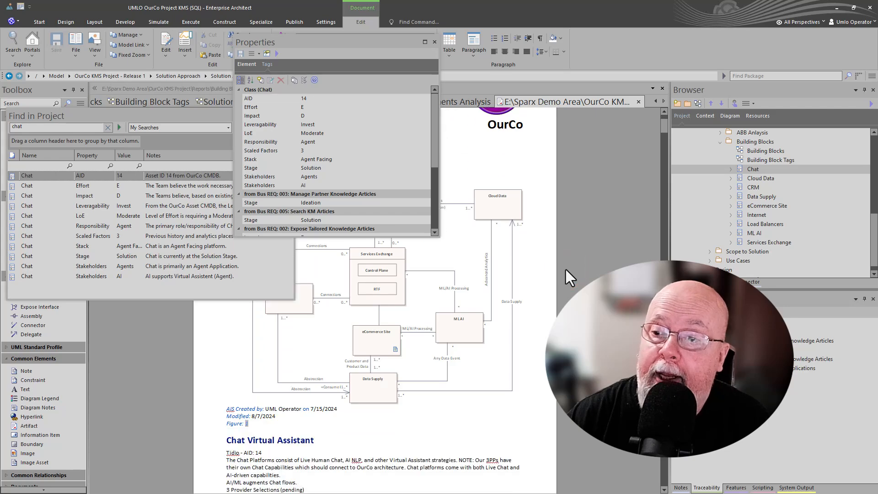
{"action": "scroll", "coordinate": [567, 270], "scroll_direction": "down", "scroll_amount": 5}
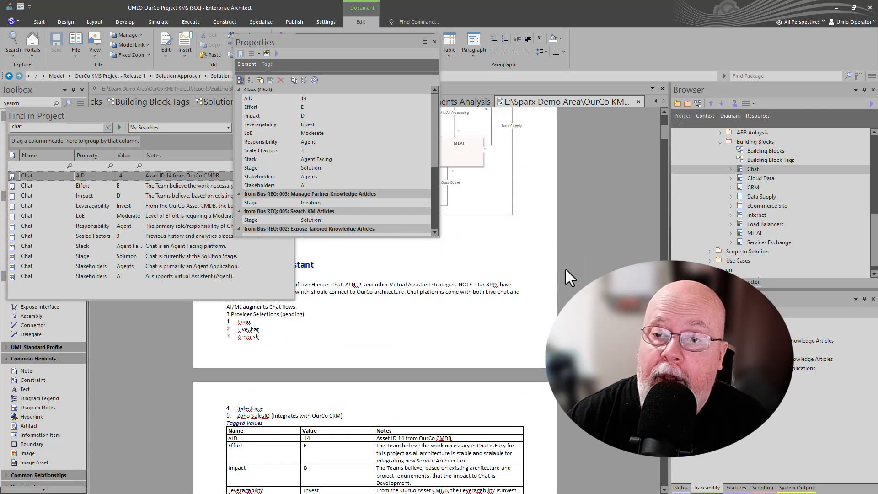
{"action": "scroll", "coordinate": [567, 270], "scroll_direction": "up", "scroll_amount": 3}
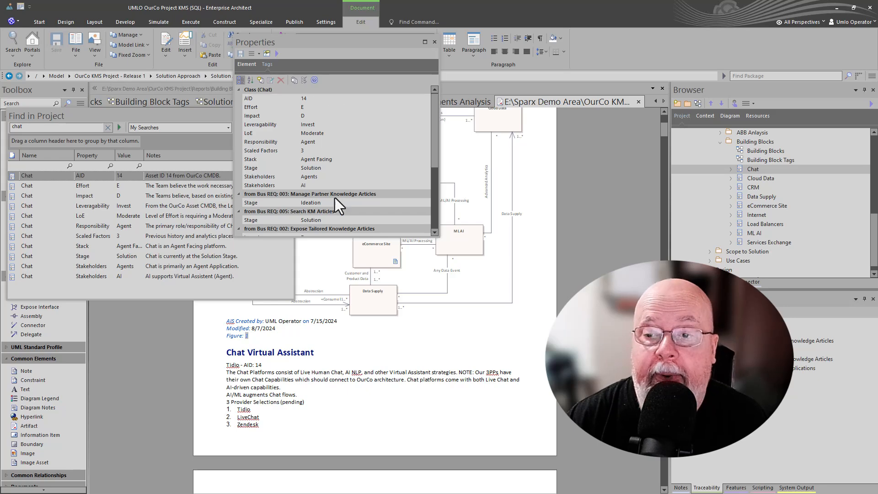
Review the names, values and notes in the report's Tagged Values table for Chat, highlighting the rows from AID to Leveragability.
{"action": "scroll", "coordinate": [329, 281], "scroll_direction": "down", "scroll_amount": 3}
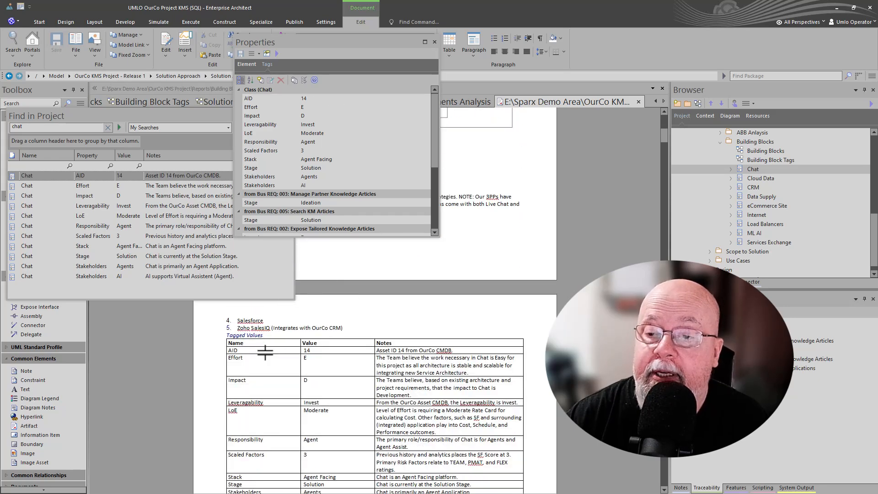
{"action": "left_click_drag", "start_coordinate": [266, 350], "coordinate": [398, 406]}
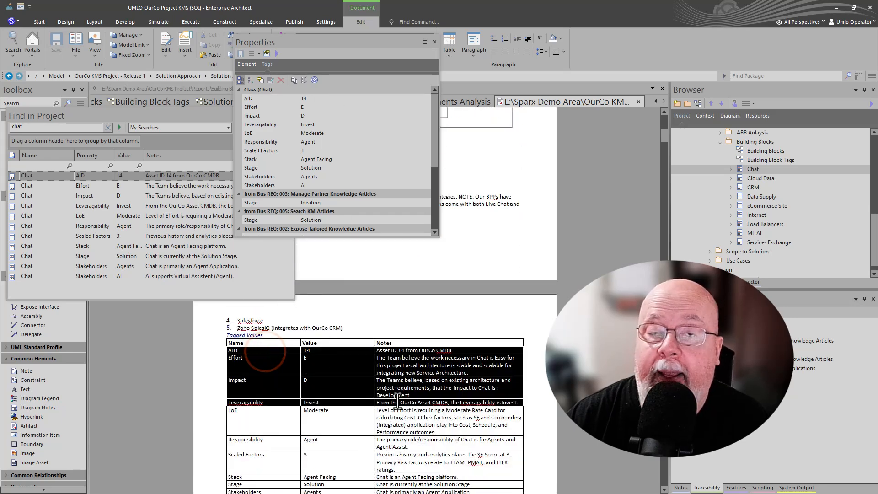
{"action": "scroll", "coordinate": [399, 398], "scroll_direction": "down", "scroll_amount": 1}
{"action": "scroll", "coordinate": [399, 398], "scroll_direction": "down", "scroll_amount": 1}
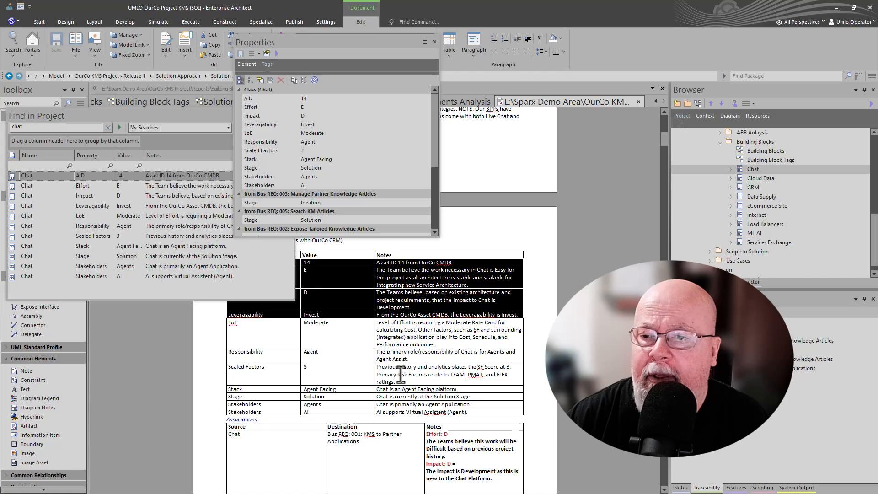
{"action": "left_click", "coordinate": [401, 344]}
Examine the Associations row from Chat to Bus REQ: 001 KMS to Partner Applications, including its Effort and Impact notes.
{"action": "scroll", "coordinate": [407, 350], "scroll_direction": "down", "scroll_amount": 2}
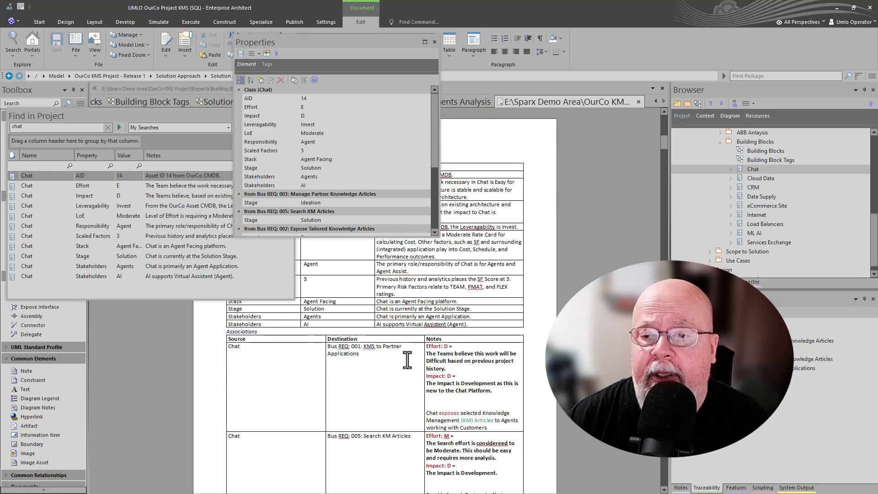
{"action": "triple_click", "coordinate": [361, 356]}
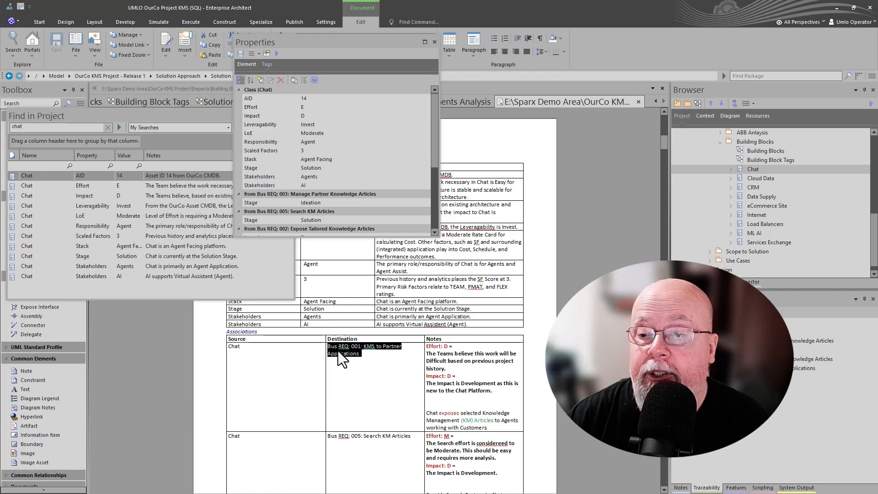
{"action": "left_click", "coordinate": [355, 365]}
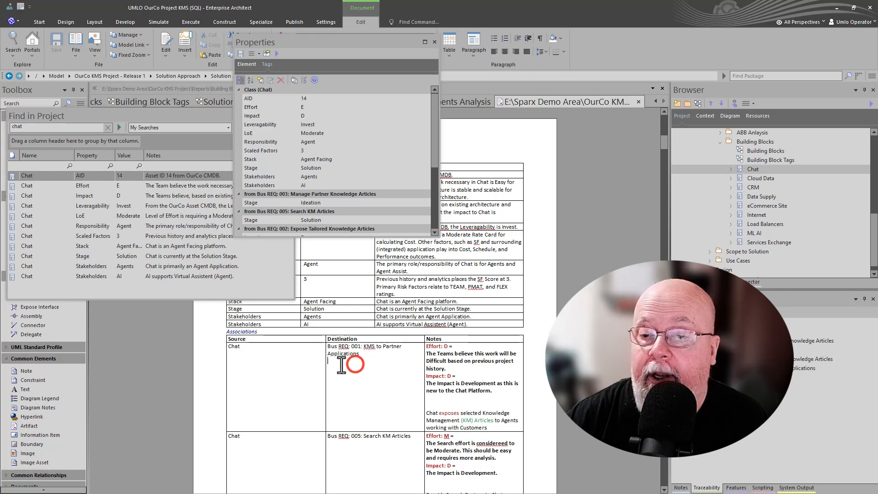
{"action": "double_click", "coordinate": [234, 347]}
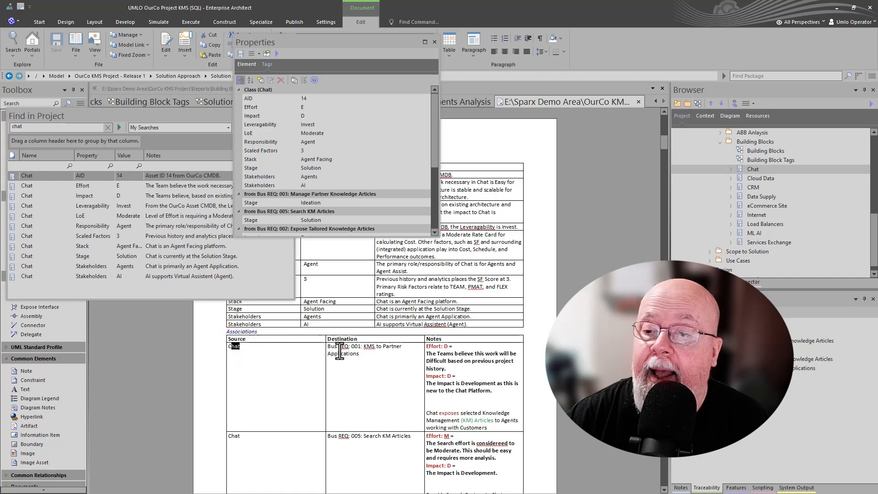
{"action": "left_click_drag", "start_coordinate": [339, 347], "coordinate": [354, 347]}
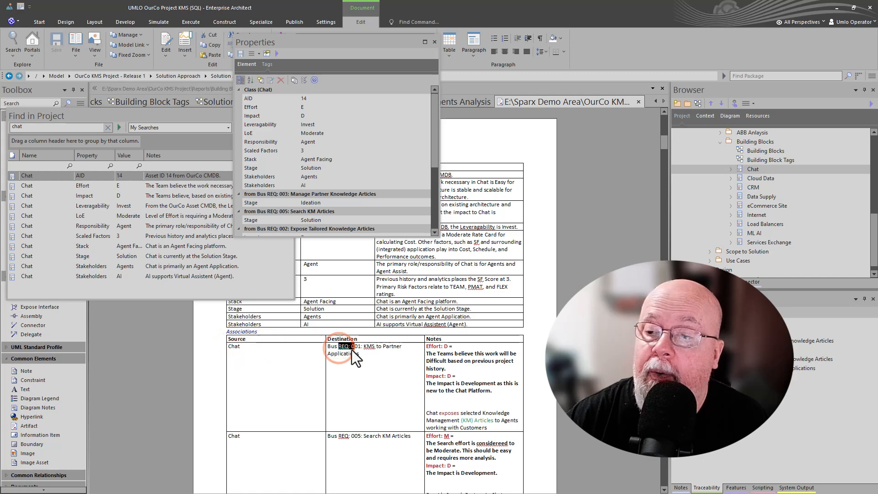
{"action": "left_click", "coordinate": [439, 344]}
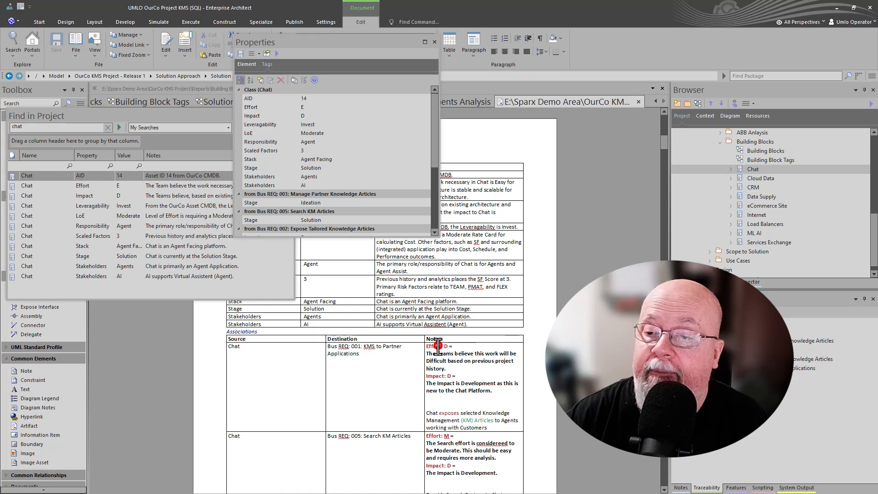
{"action": "left_click", "coordinate": [436, 375]}
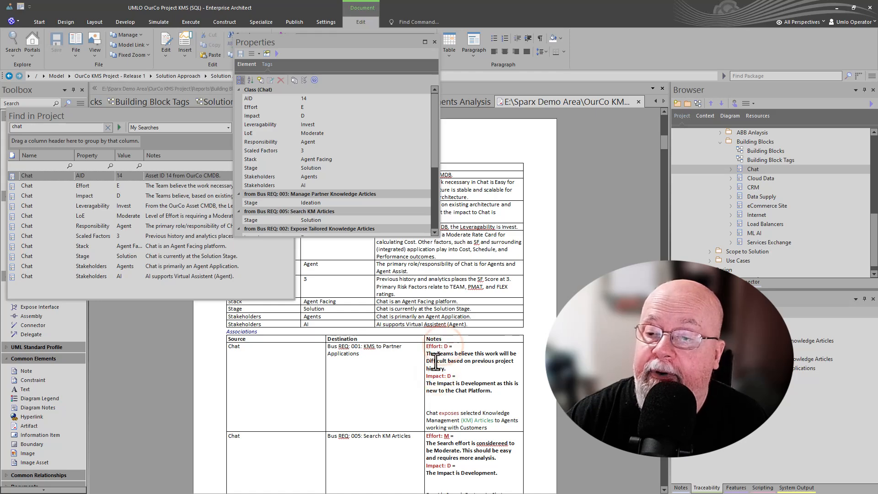
{"action": "double_click", "coordinate": [436, 361]}
{"action": "left_click", "coordinate": [364, 377]}
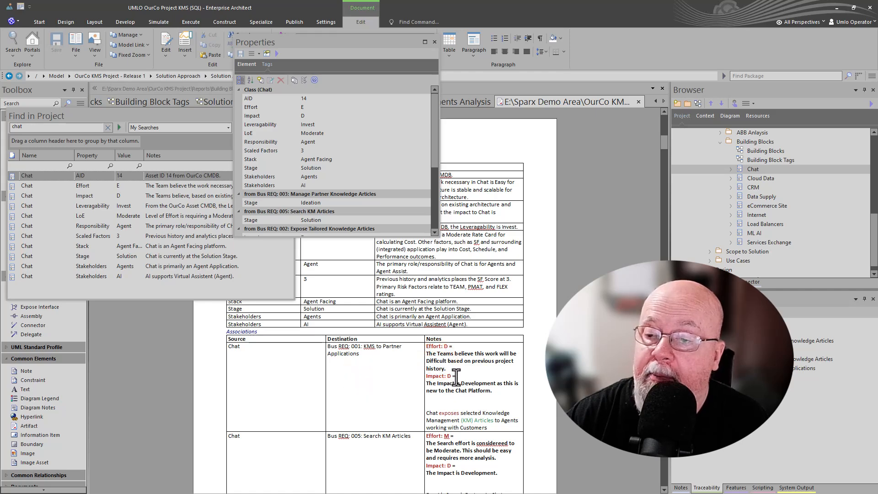
{"action": "left_click", "coordinate": [469, 383]}
{"action": "left_click", "coordinate": [345, 397]}
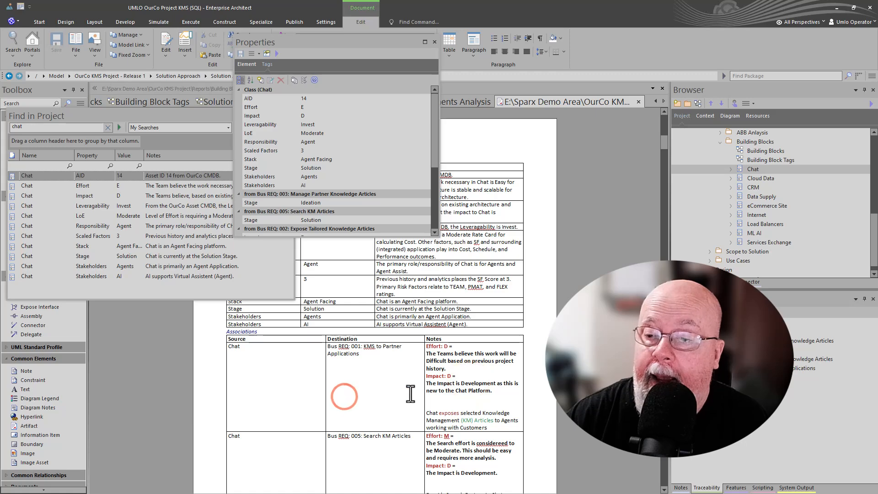